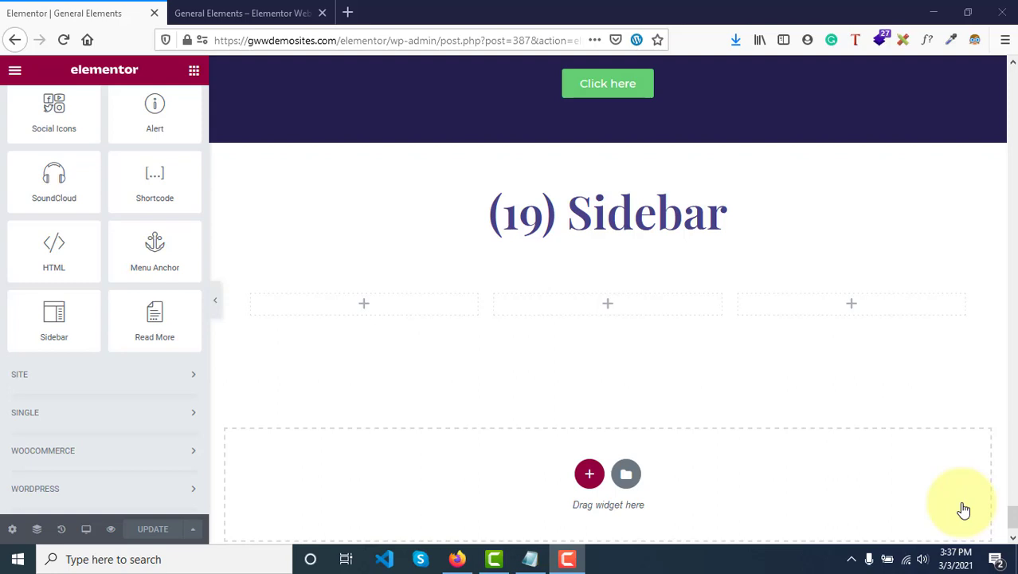
# Open the Click here button's Edit Button settings and test its #tabsection anchor jump
pyautogui.scroll(3, 964, 510)
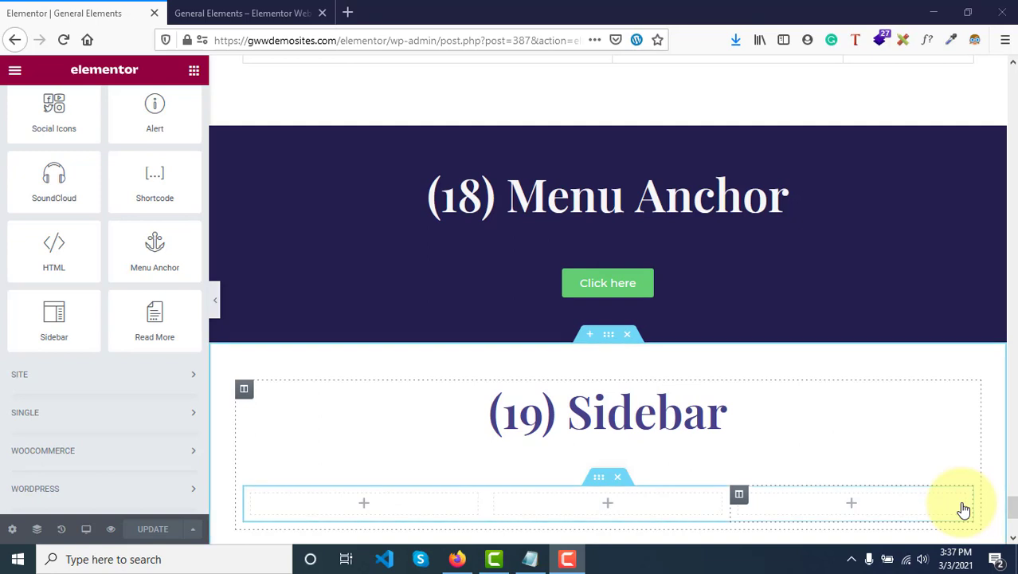
pyautogui.scroll(2, 964, 510)
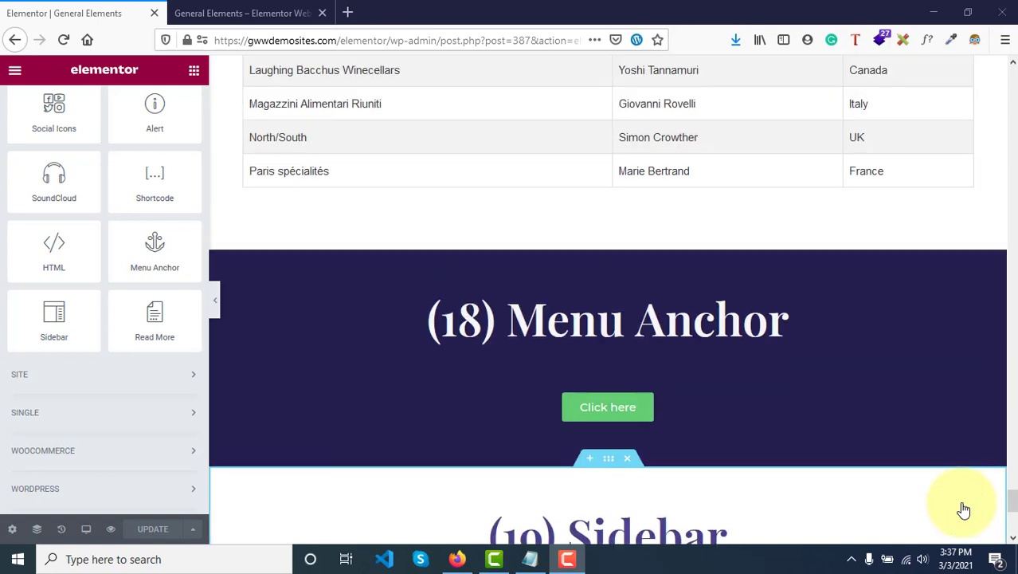
pyautogui.scroll(1, 685, 389)
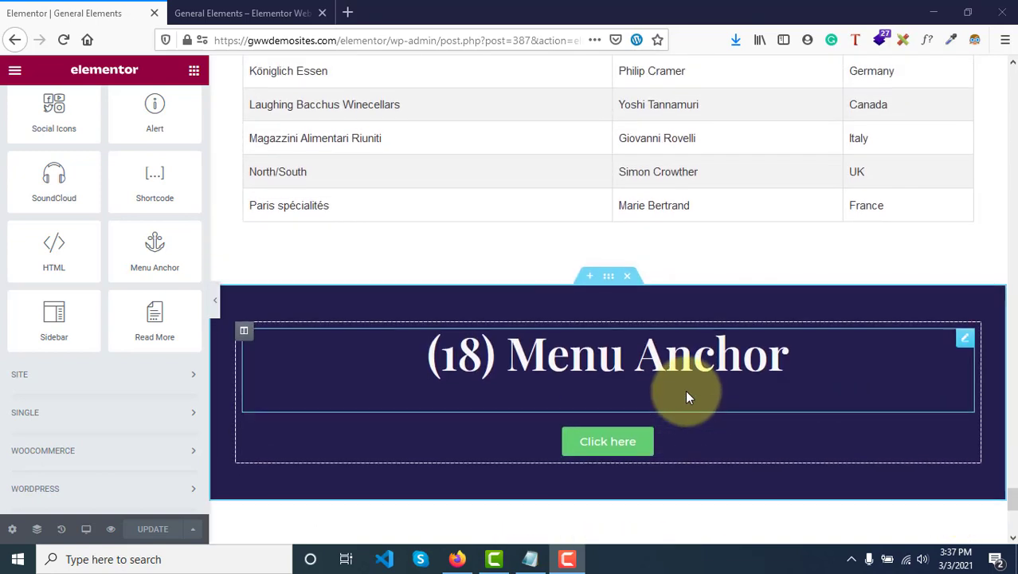
pyautogui.click(610, 447)
pyautogui.scroll(20, 610, 447)
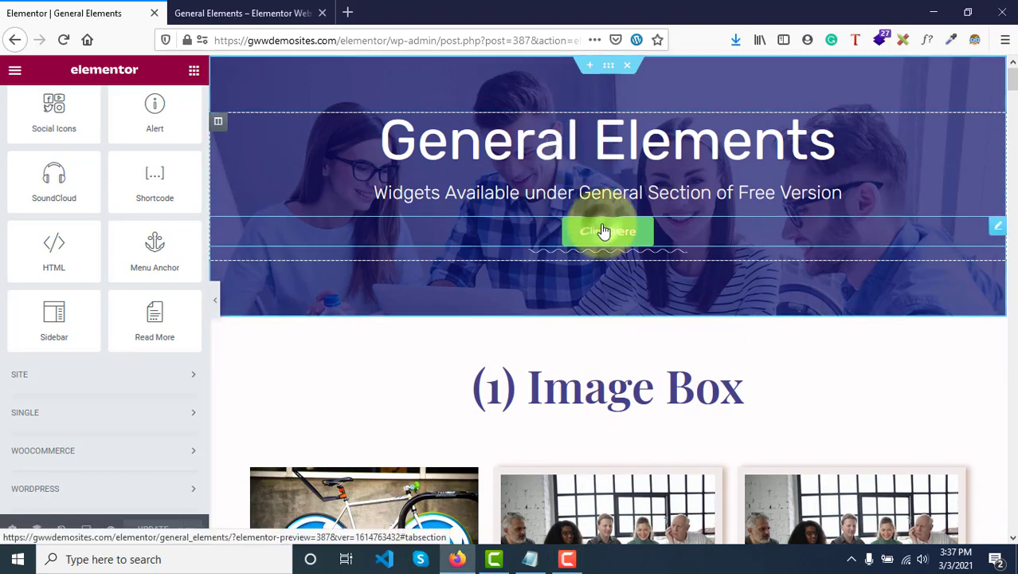
pyautogui.click(603, 231)
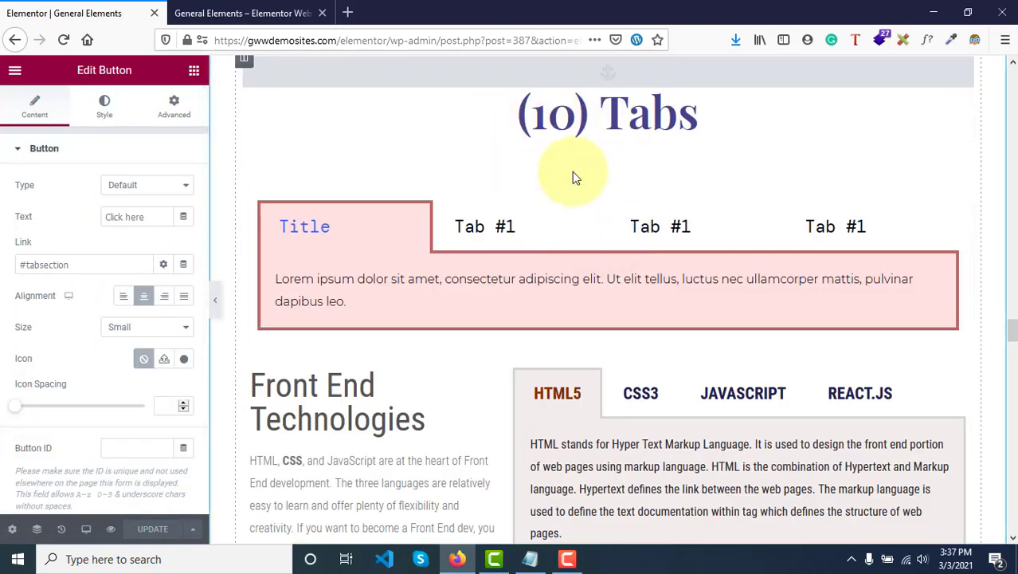
# Scroll back down to the empty three-column (19) Sidebar section
pyautogui.scroll(-3, 643, 199)
pyautogui.scroll(-4, 641, 213)
pyautogui.scroll(5, 641, 213)
pyautogui.scroll(-2, 641, 213)
pyautogui.scroll(-20, 641, 213)
pyautogui.scroll(-10, 641, 213)
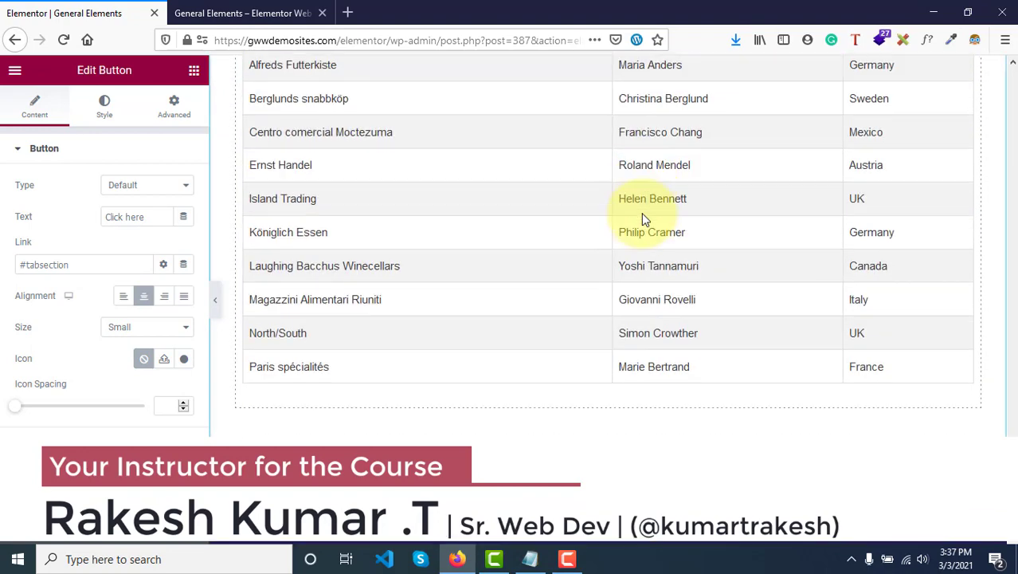
pyautogui.scroll(-10, 642, 212)
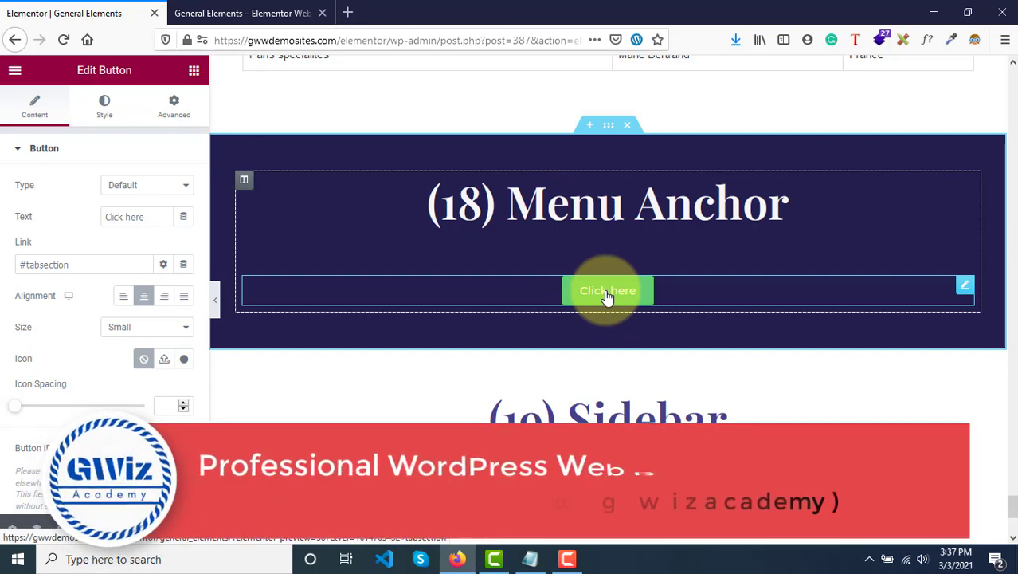
pyautogui.scroll(-3, 470, 268)
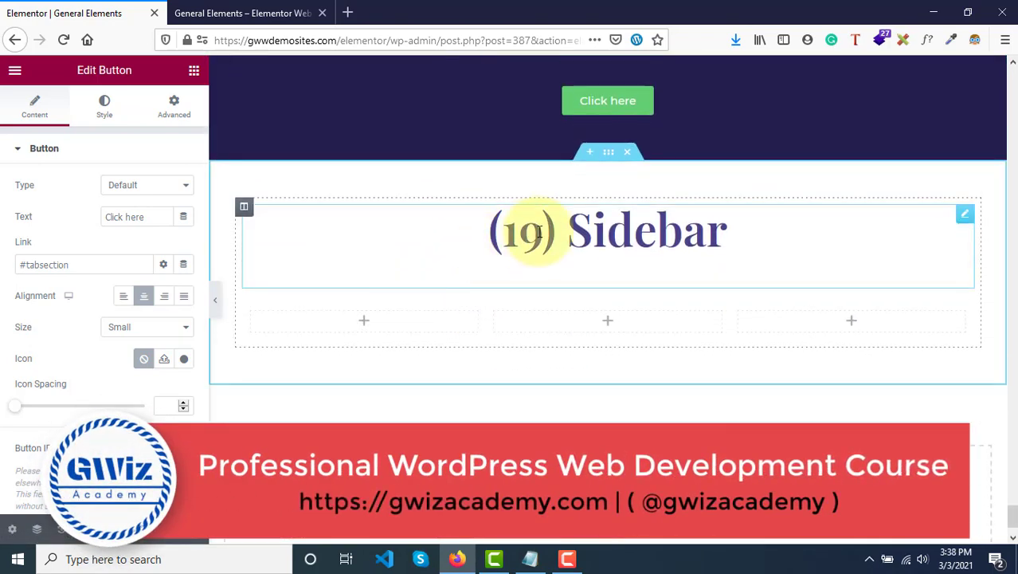
# Restore the widget panel, collapse BASIC, and scroll GENERAL down to the Sidebar widget
pyautogui.click(194, 72)
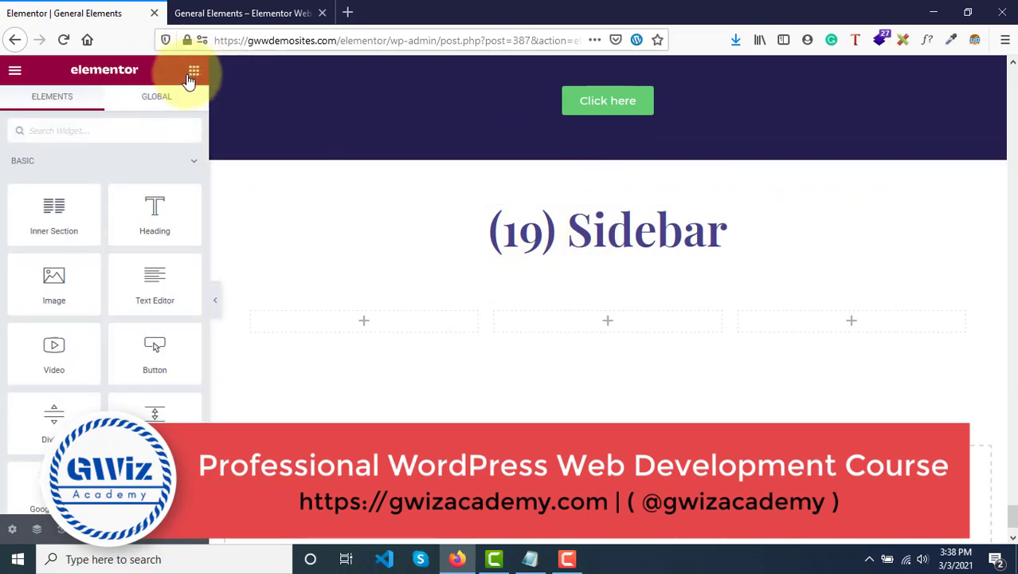
pyautogui.click(114, 160)
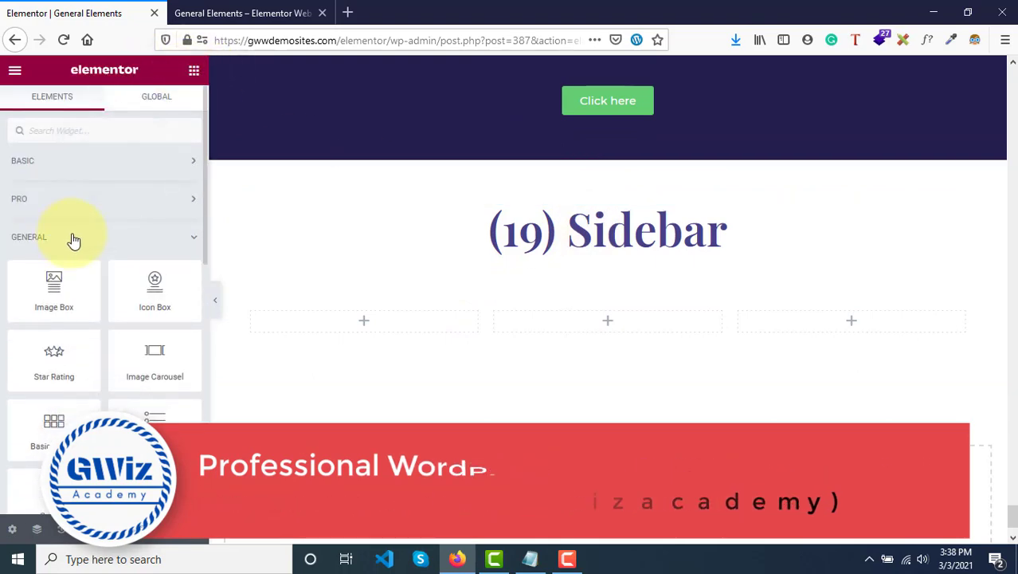
pyautogui.scroll(-5, 73, 240)
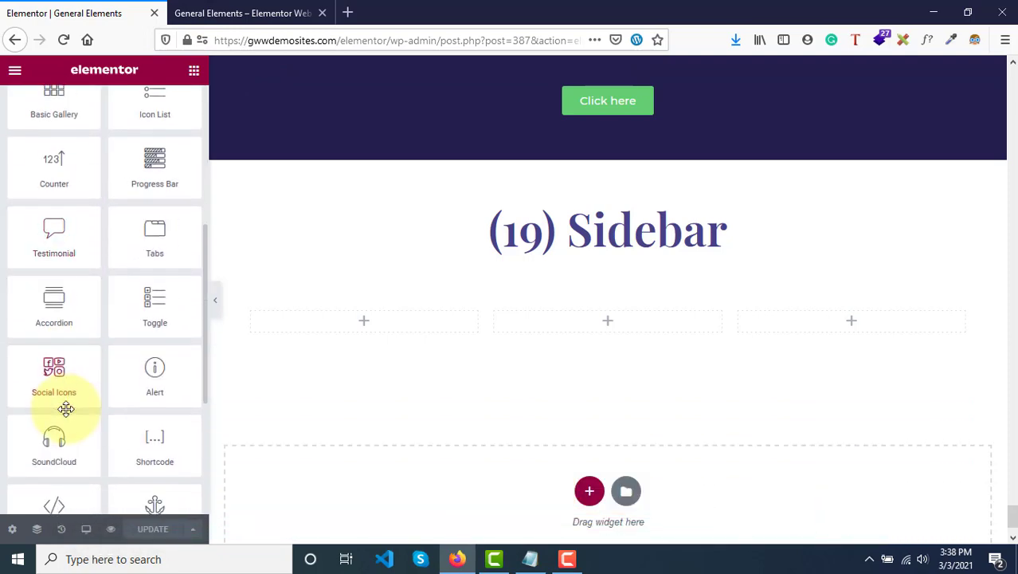
pyautogui.scroll(-3, 66, 406)
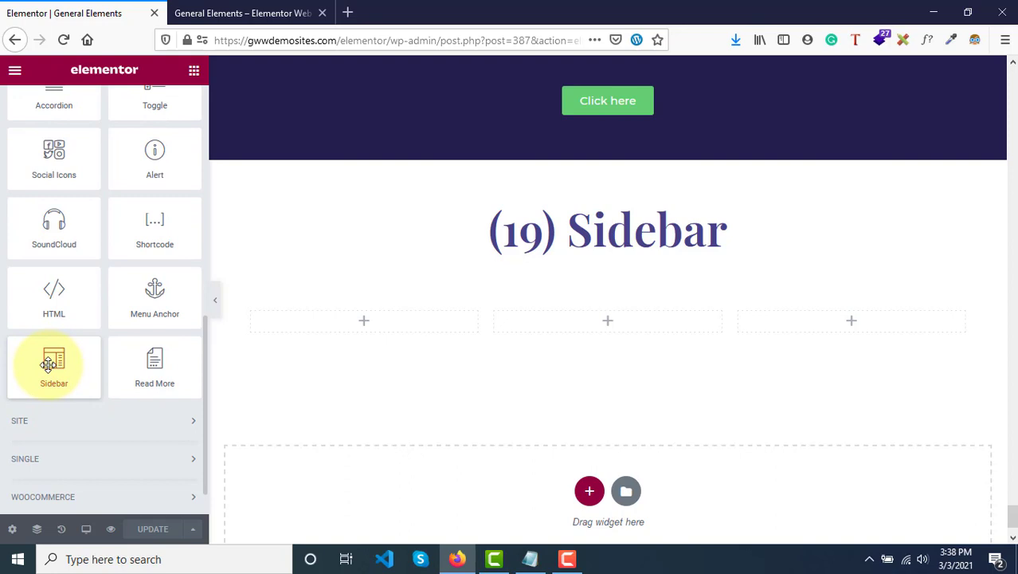
pyautogui.scroll(8, 48, 365)
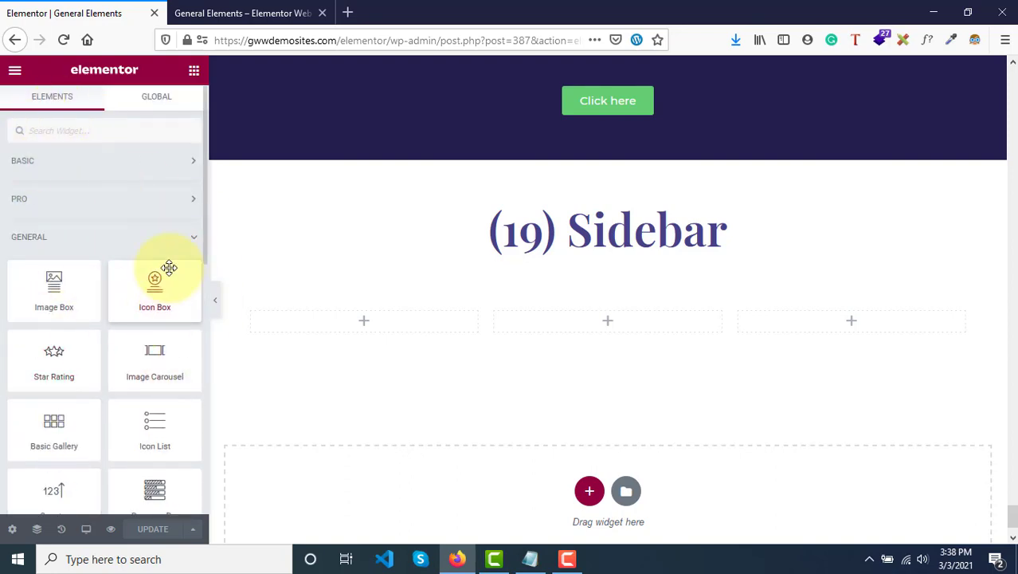
pyautogui.scroll(-5, 109, 333)
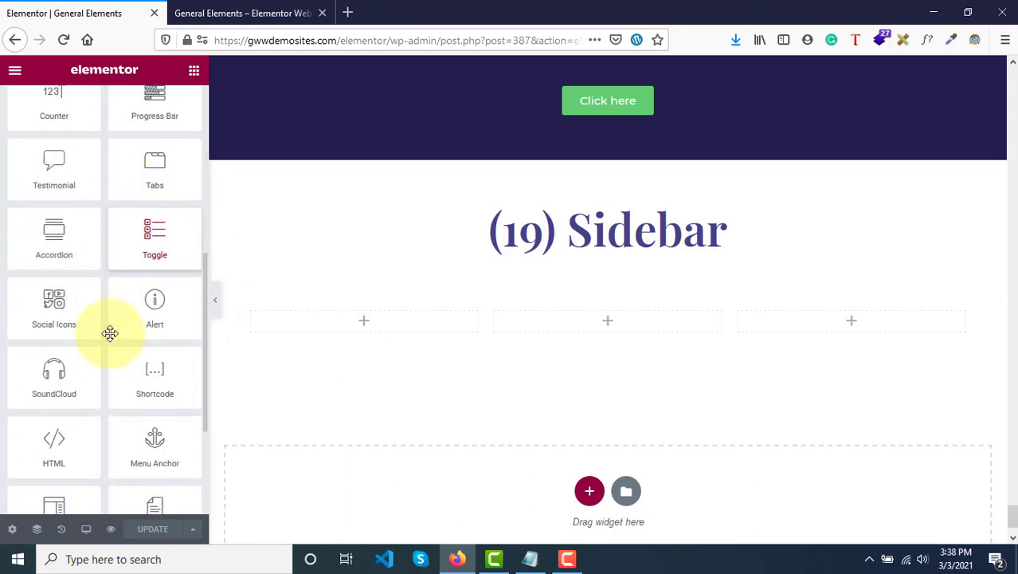
pyautogui.scroll(5, 110, 333)
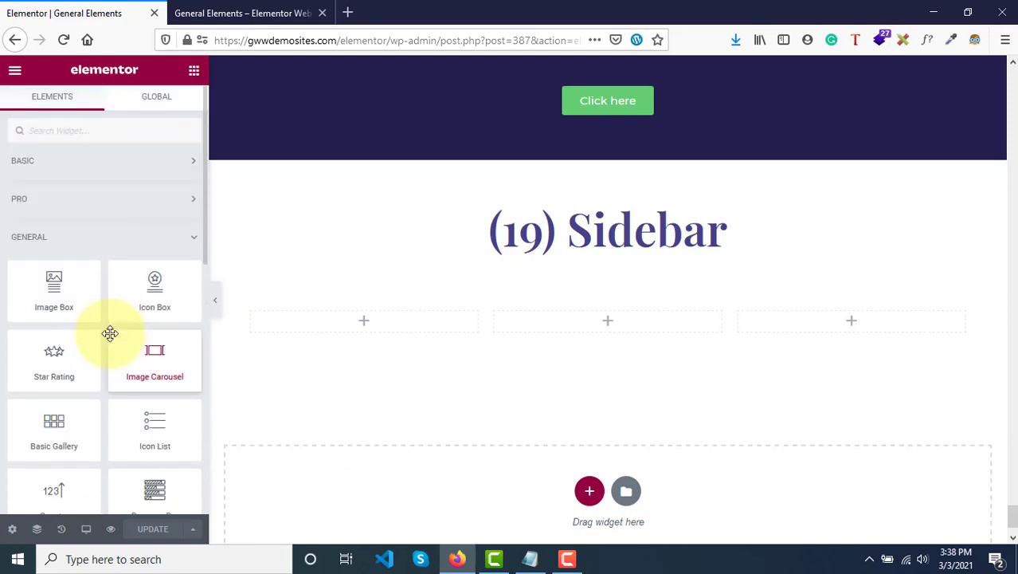
pyautogui.scroll(-3, 110, 333)
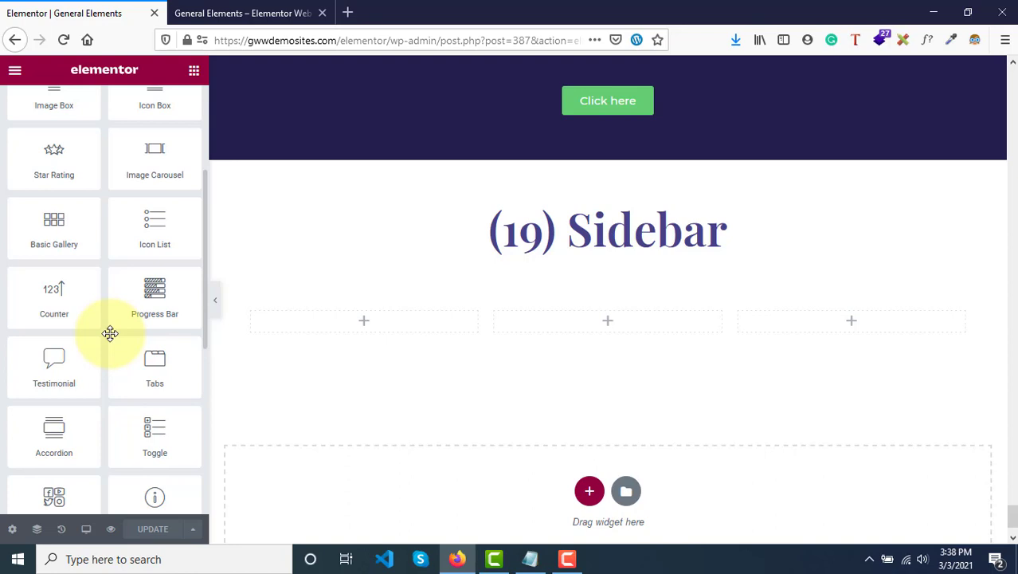
pyautogui.scroll(-5, 110, 333)
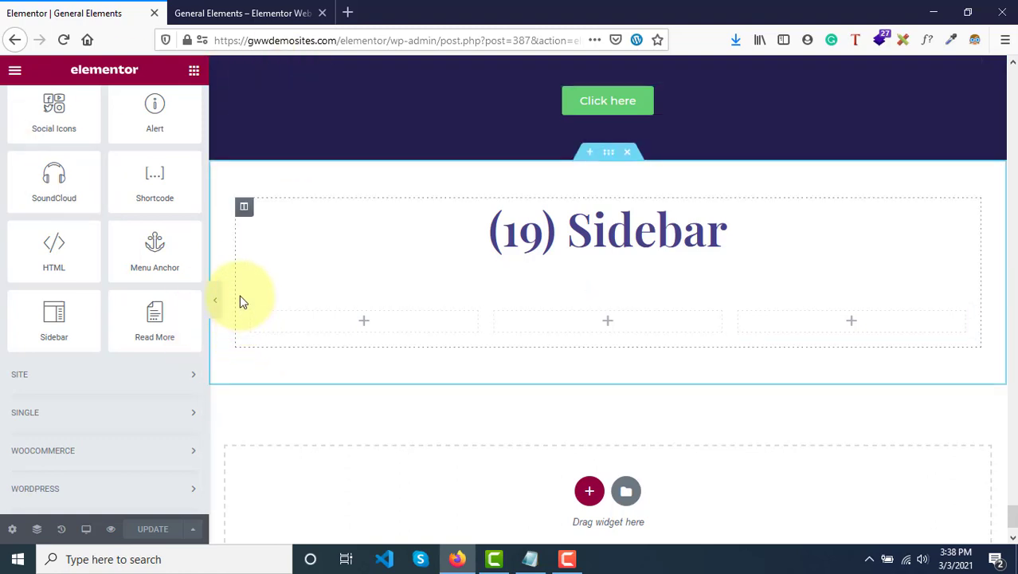
pyautogui.click(227, 16)
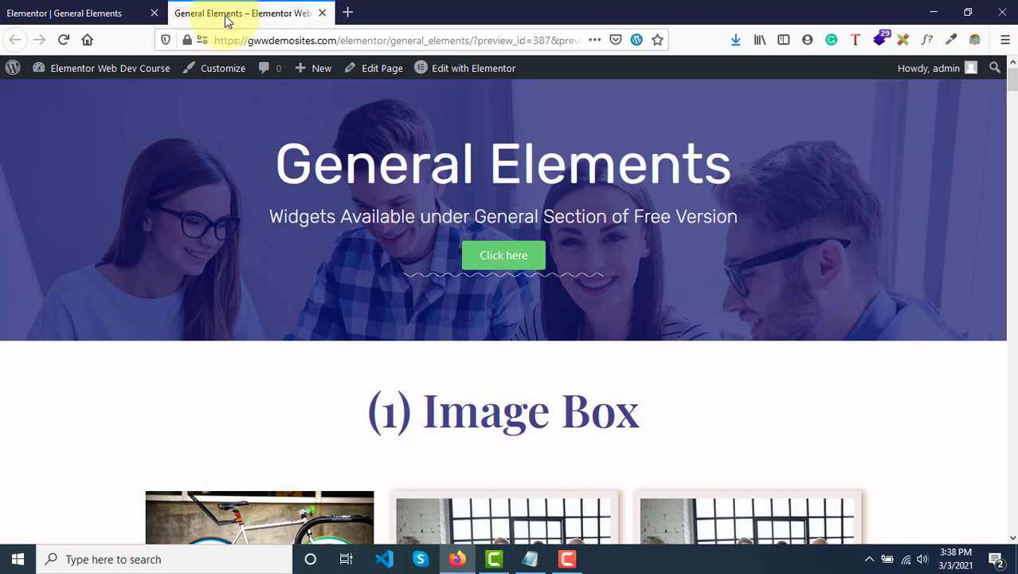
pyautogui.moveTo(97, 73)
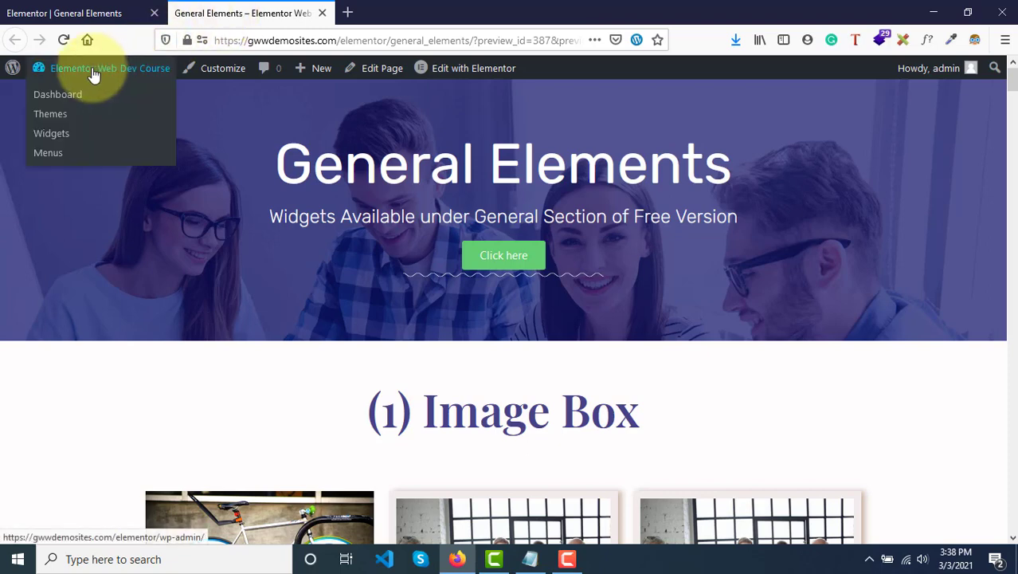
pyautogui.click(112, 8)
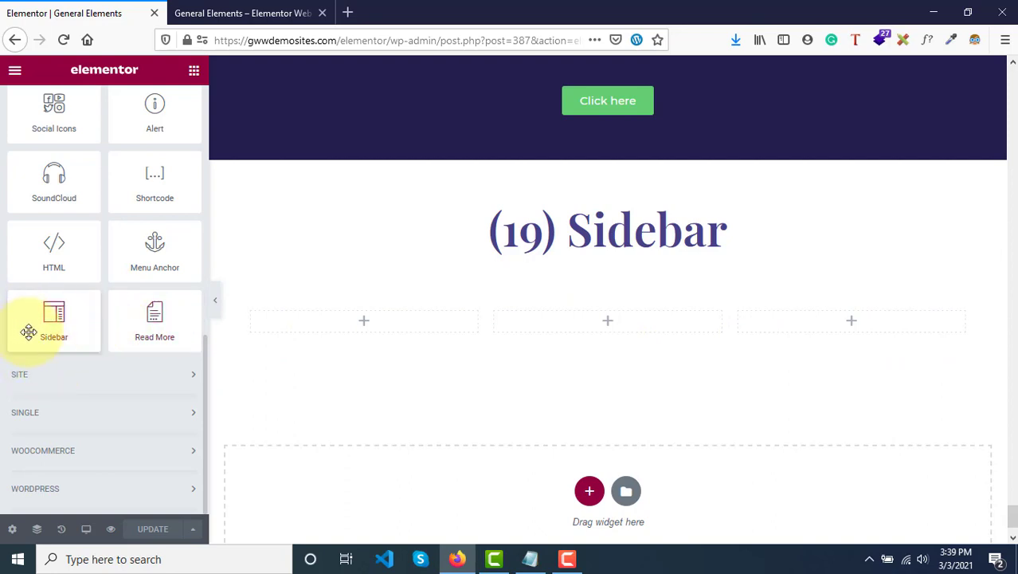
# Place a Sidebar widget in the right column and set it to Main Sidebar
pyautogui.moveTo(29, 332); pyautogui.dragTo(787, 333)
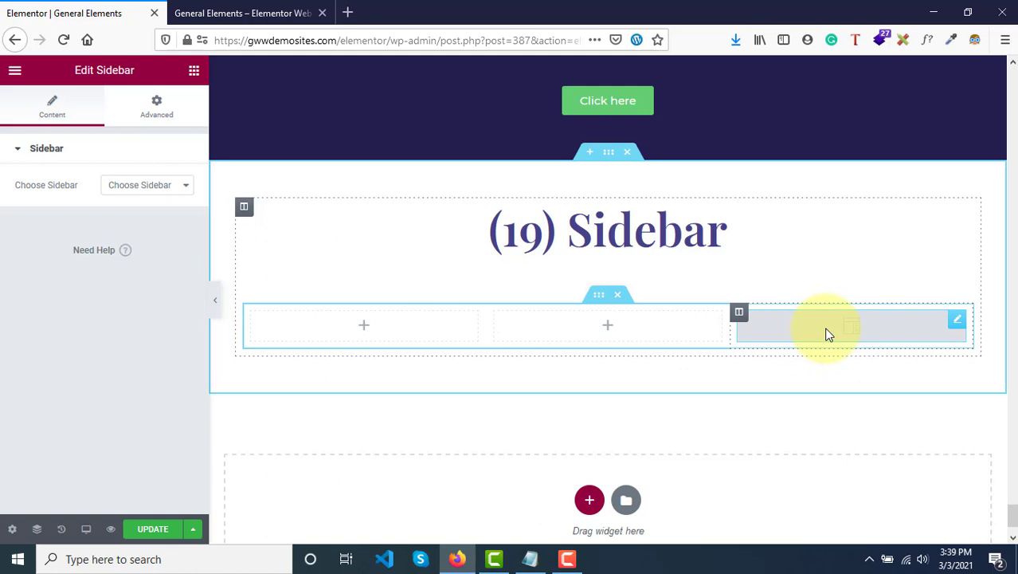
pyautogui.click(153, 189)
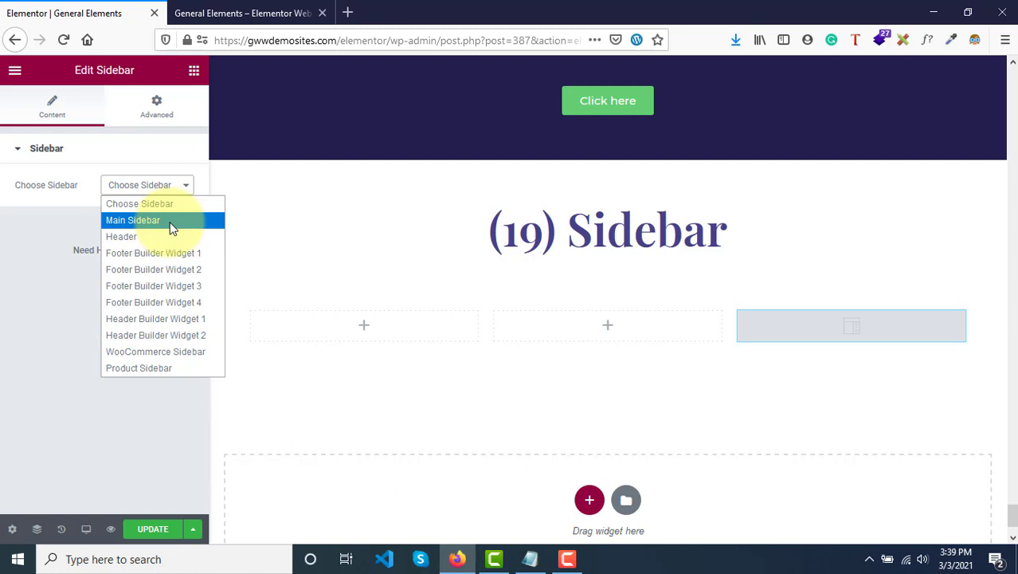
pyautogui.click(169, 225)
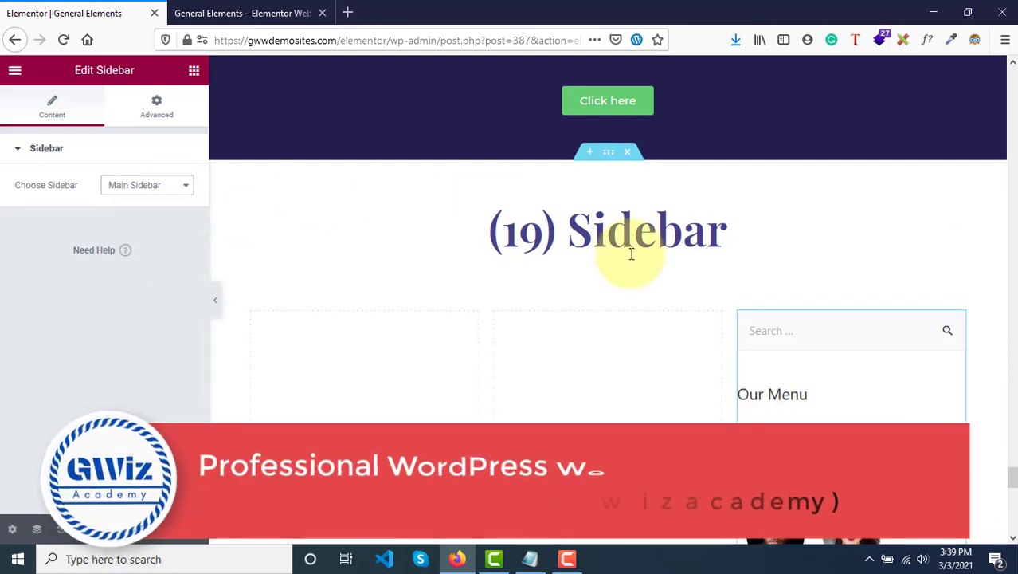
# Click UPDATE to save the page, then reload the General Elements live preview
pyautogui.scroll(-2, 757, 368)
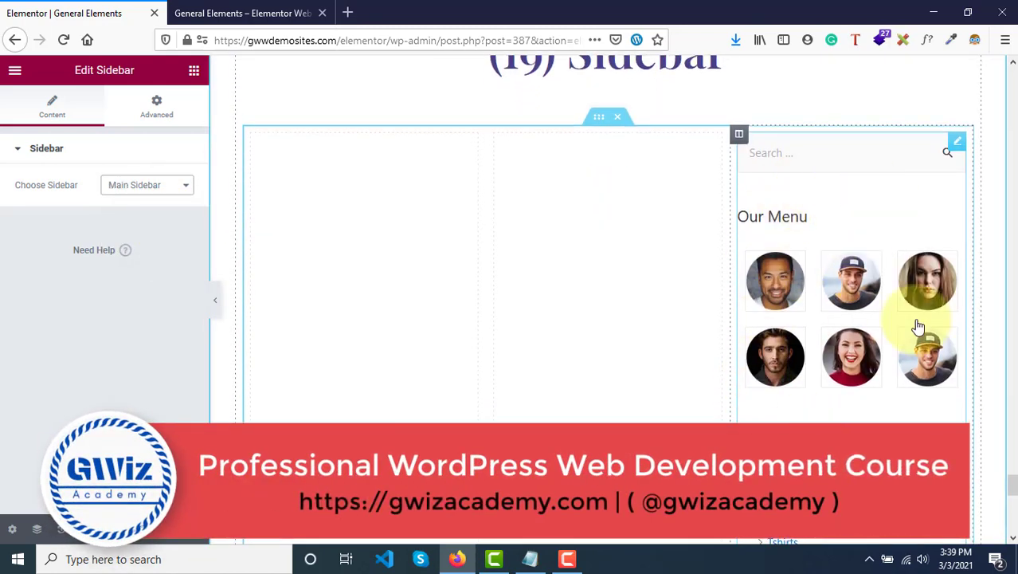
pyautogui.scroll(-6, 916, 325)
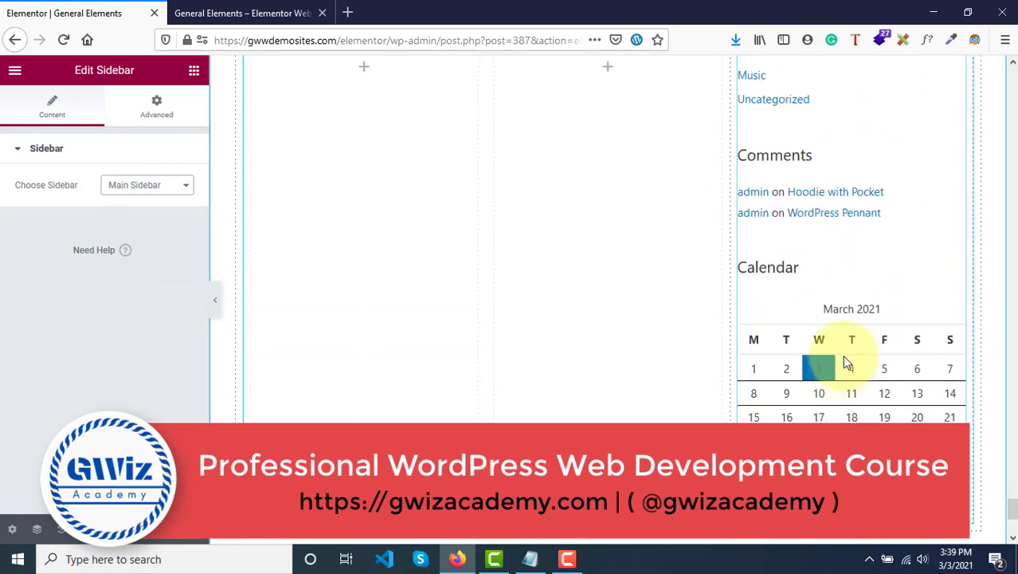
pyautogui.scroll(8, 844, 360)
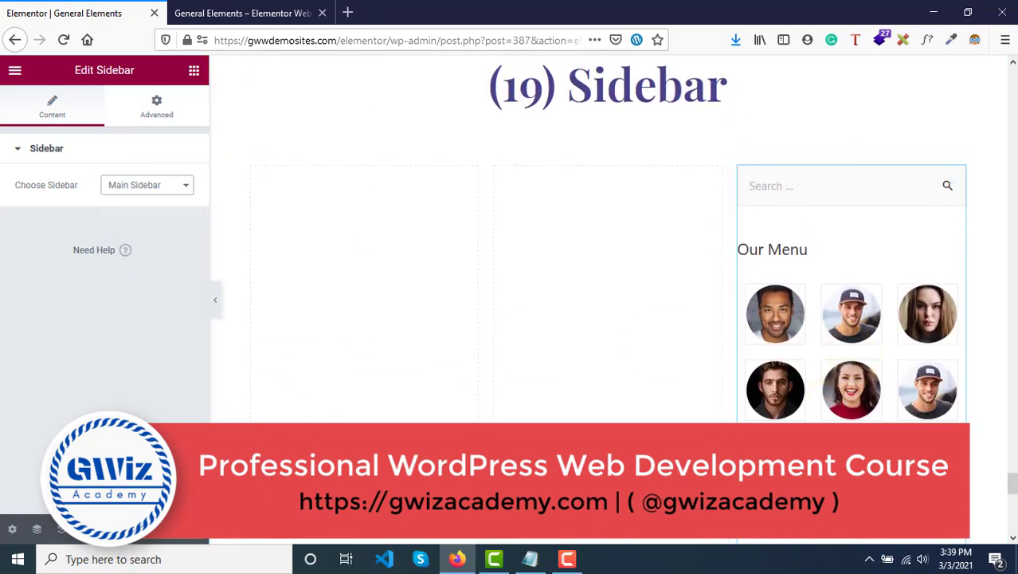
pyautogui.click(147, 532)
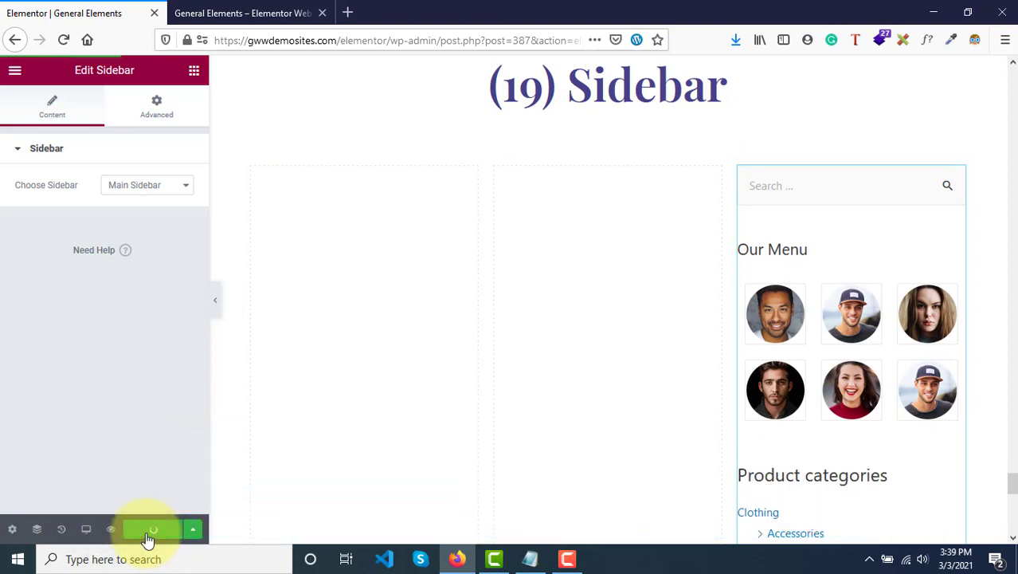
pyautogui.hotkey('ctrl', 'Tab')
pyautogui.press('F5')
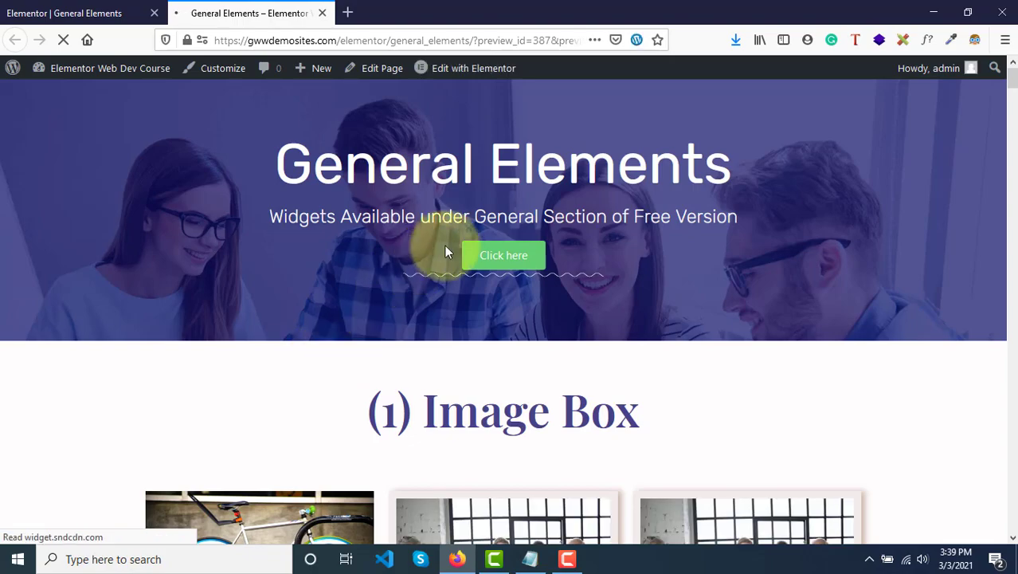
# Scroll the live preview through the Sidebar section to review the Main Sidebar widgets
pyautogui.scroll(-20, 741, 407)
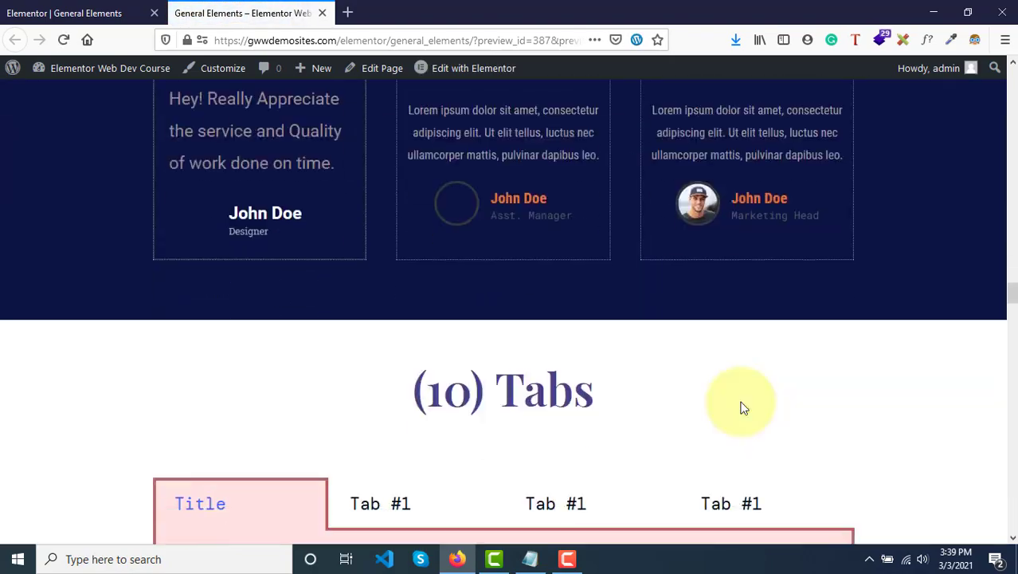
pyautogui.scroll(-20, 740, 407)
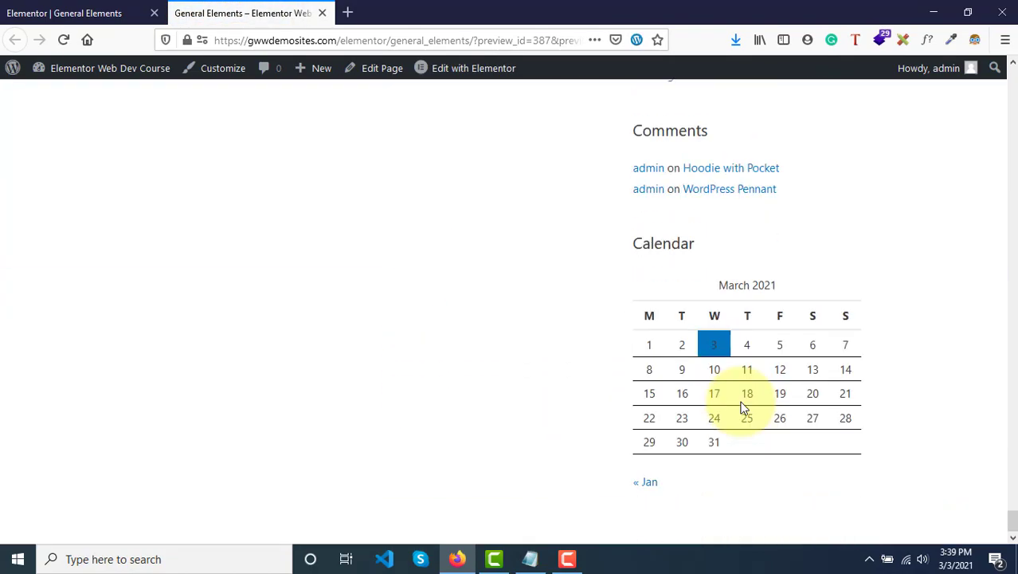
pyautogui.scroll(6, 740, 407)
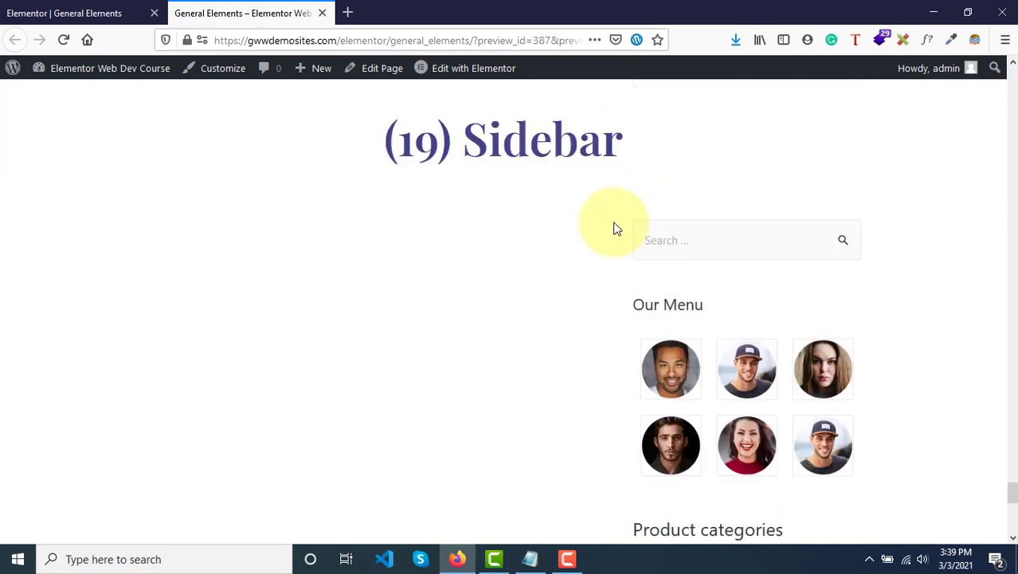
pyautogui.scroll(-2, 687, 348)
pyautogui.scroll(-1, 681, 252)
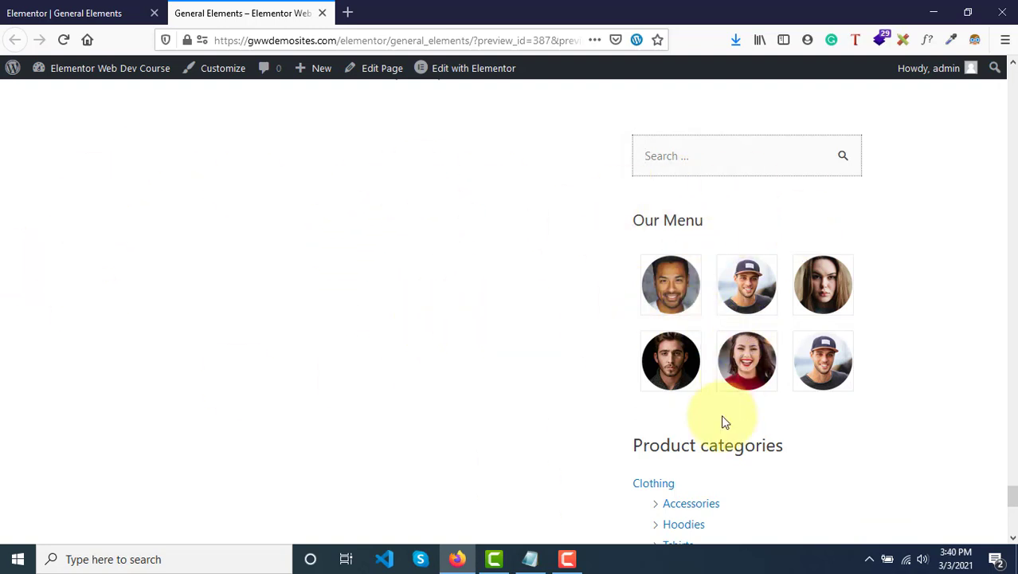
pyautogui.scroll(-7, 721, 414)
pyautogui.scroll(5, 721, 414)
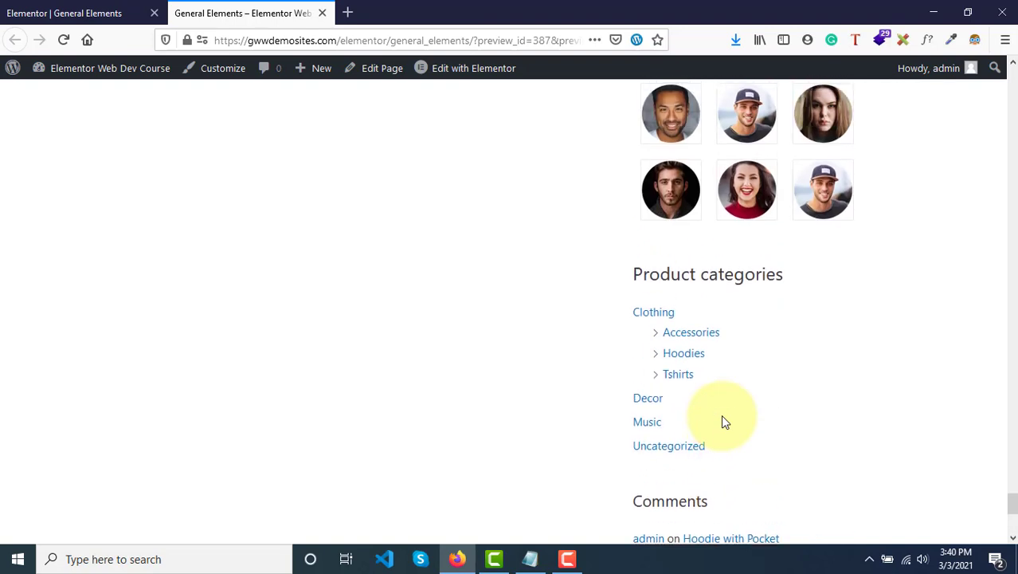
pyautogui.scroll(4, 717, 399)
pyautogui.scroll(-3, 689, 399)
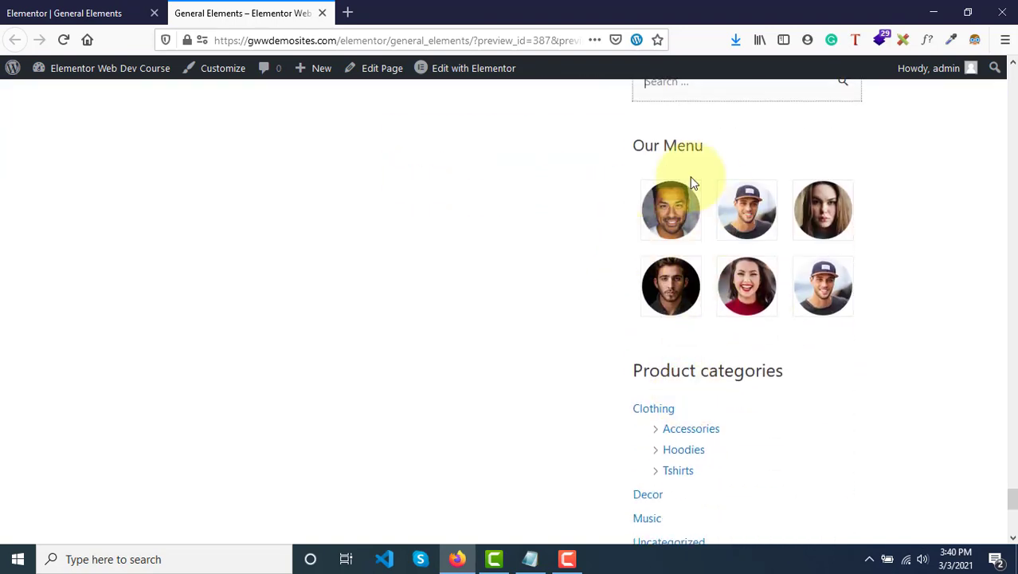
# Select the word 'Menu' in the Our Menu heading and keep reviewing the sidebar
pyautogui.moveTo(629, 151); pyautogui.dragTo(706, 159)
pyautogui.click(708, 160)
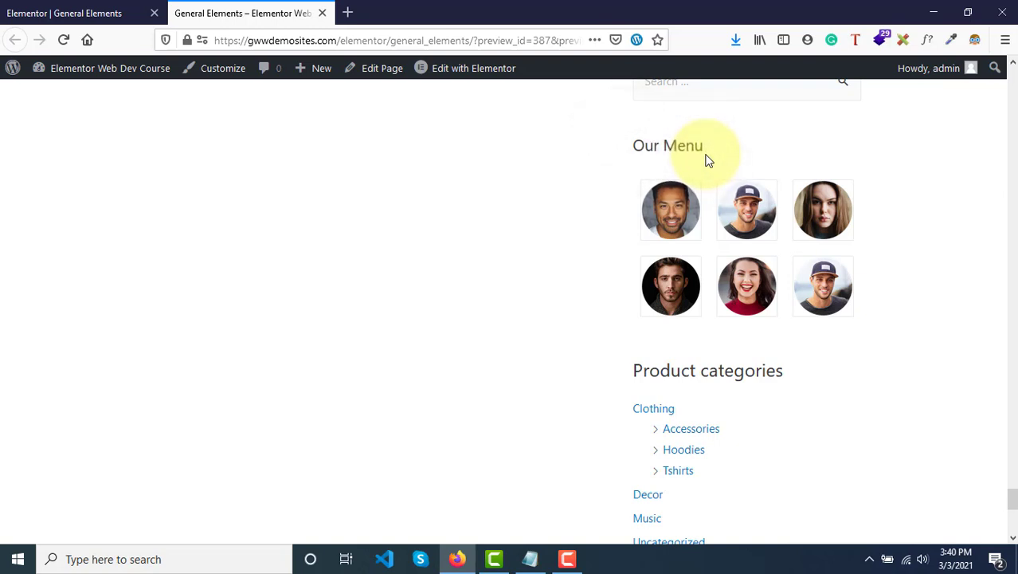
pyautogui.moveTo(641, 150); pyautogui.dragTo(711, 153)
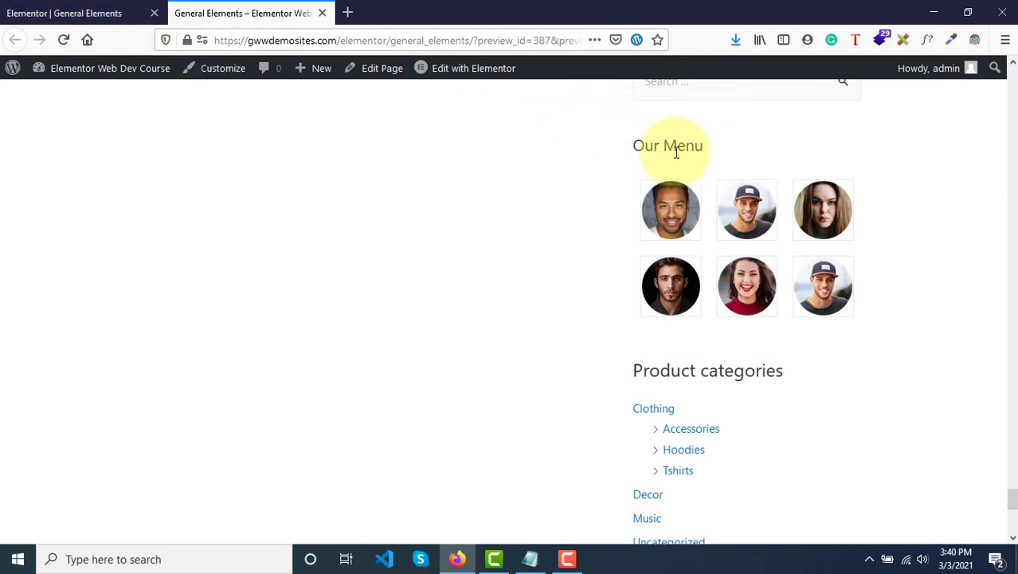
pyautogui.doubleClick(717, 150)
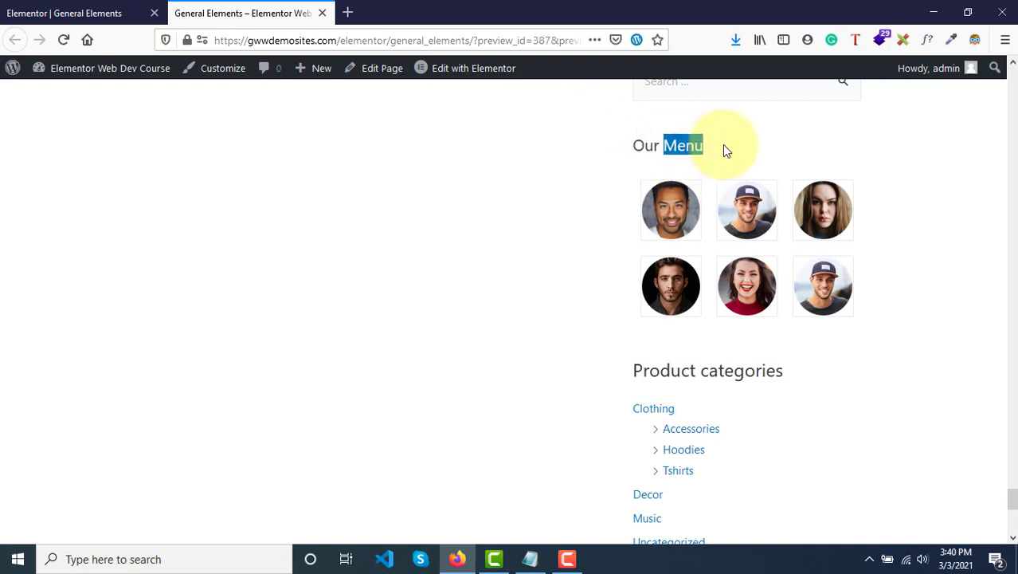
pyautogui.scroll(-3, 693, 287)
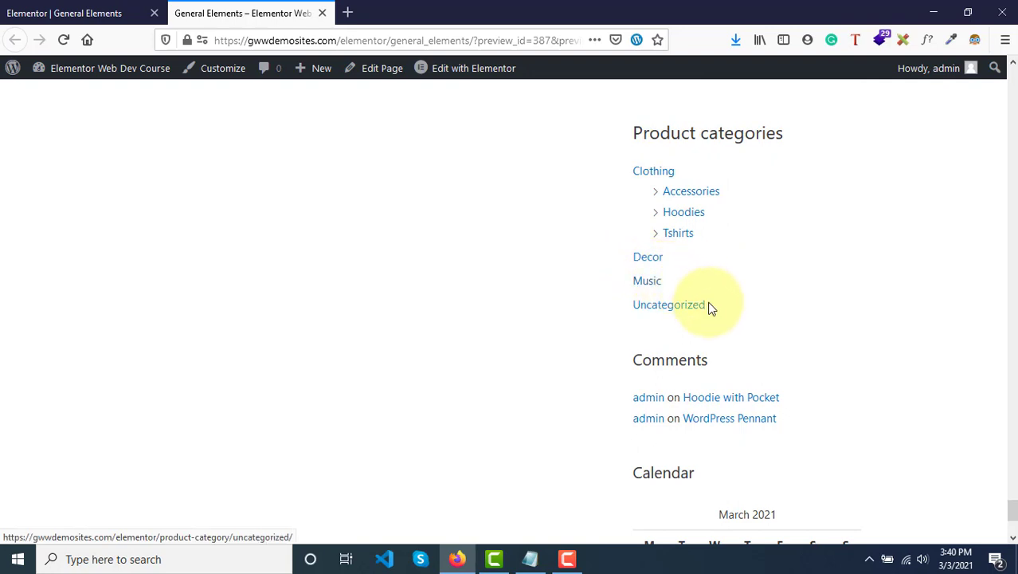
pyautogui.scroll(-2, 711, 307)
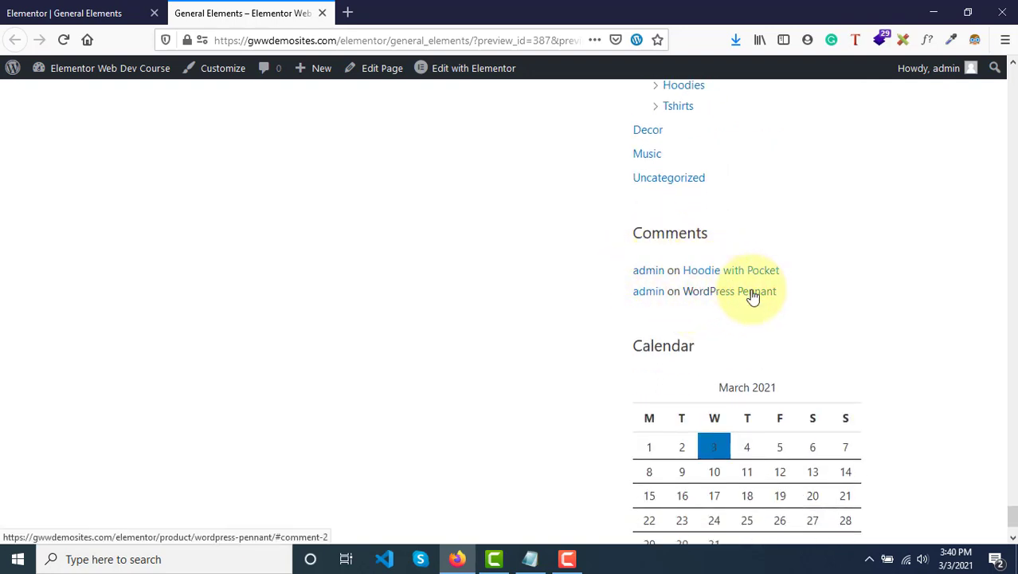
pyautogui.scroll(-2, 744, 338)
pyautogui.scroll(3, 797, 422)
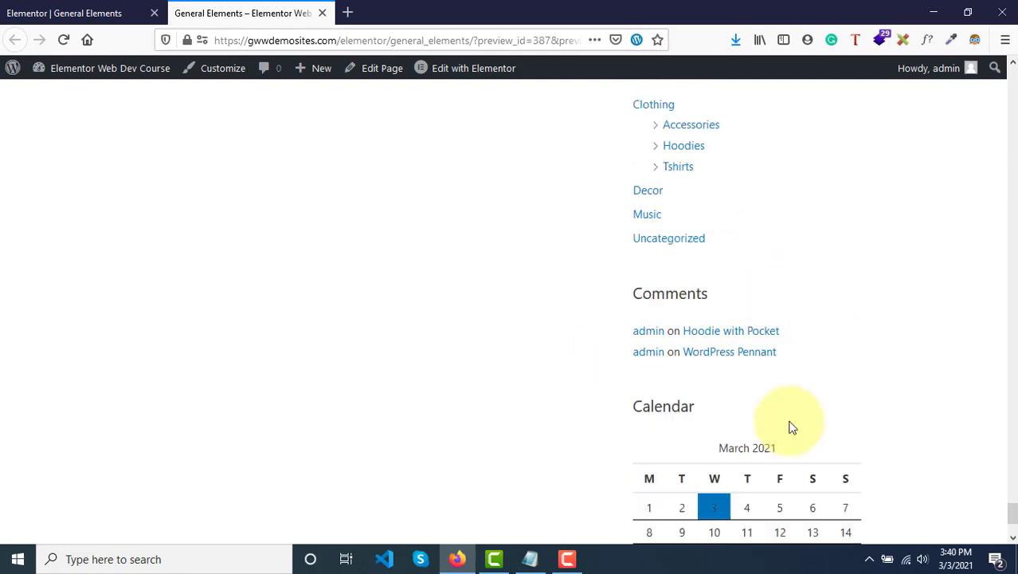
pyautogui.scroll(7, 791, 428)
pyautogui.scroll(-2, 791, 428)
pyautogui.scroll(4, 791, 428)
# From the live page's admin bar, open the Dashboard link in a new browser tab
pyautogui.click(22, 6)
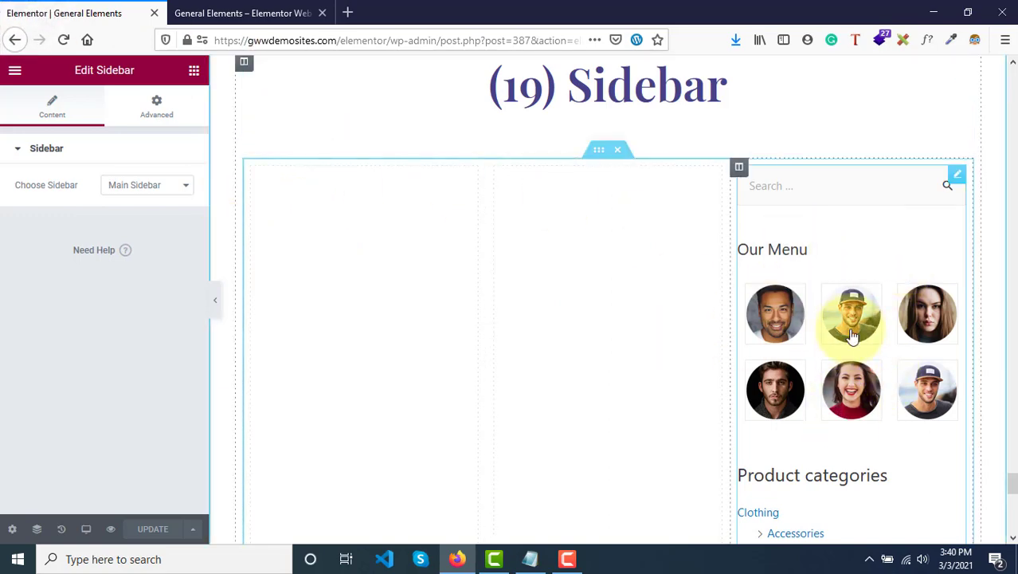
pyautogui.scroll(-5, 853, 326)
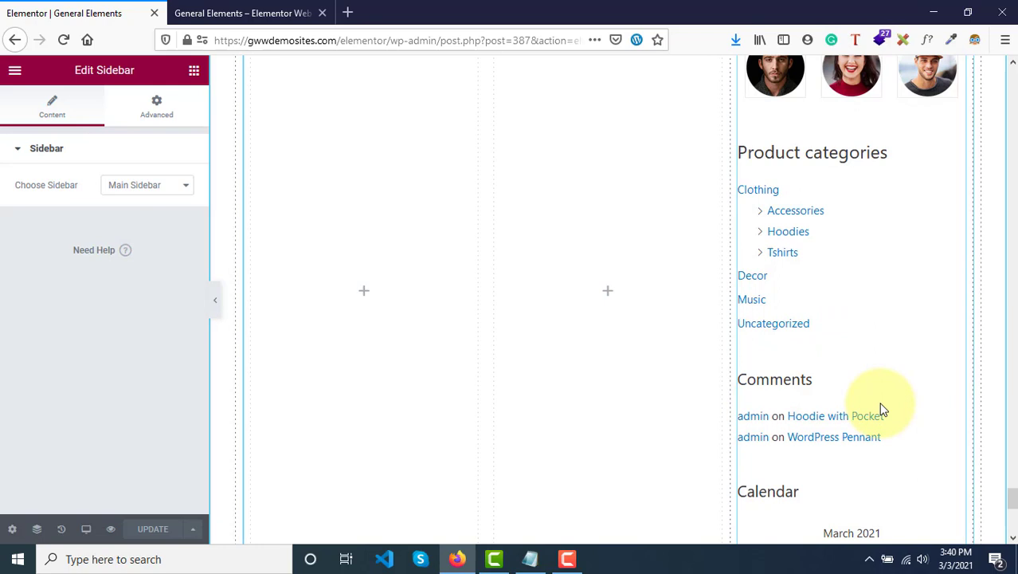
pyautogui.click(239, 14)
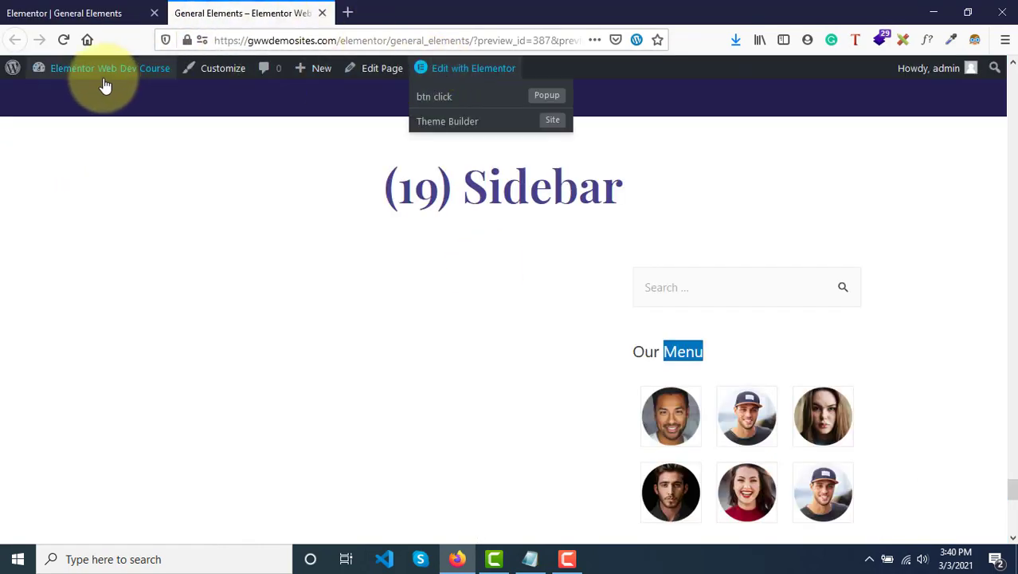
pyautogui.moveTo(95, 83)
pyautogui.rightClick(55, 104)
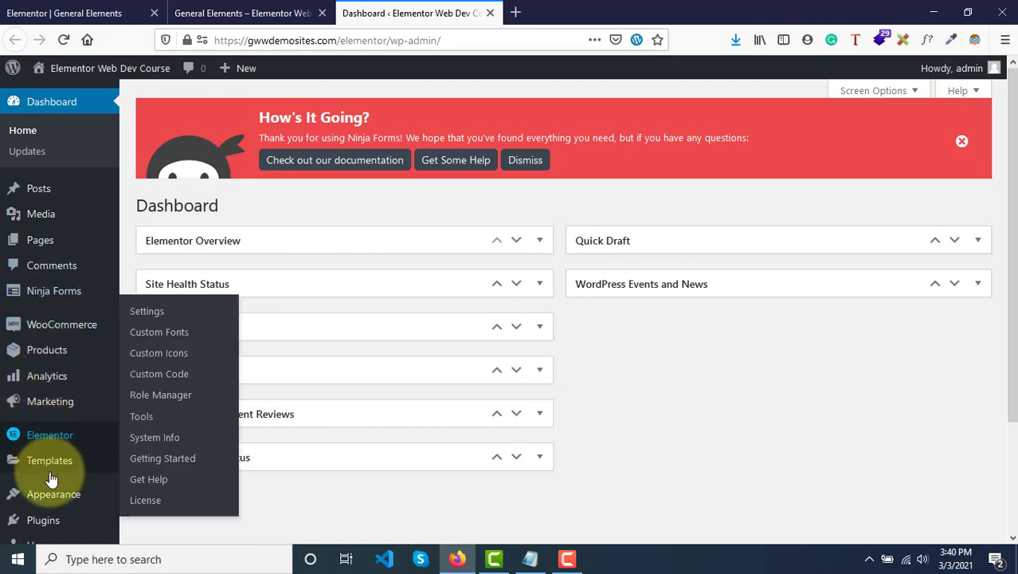
# Go to Appearance > Widgets in the new dashboard tab
pyautogui.moveTo(51, 502)
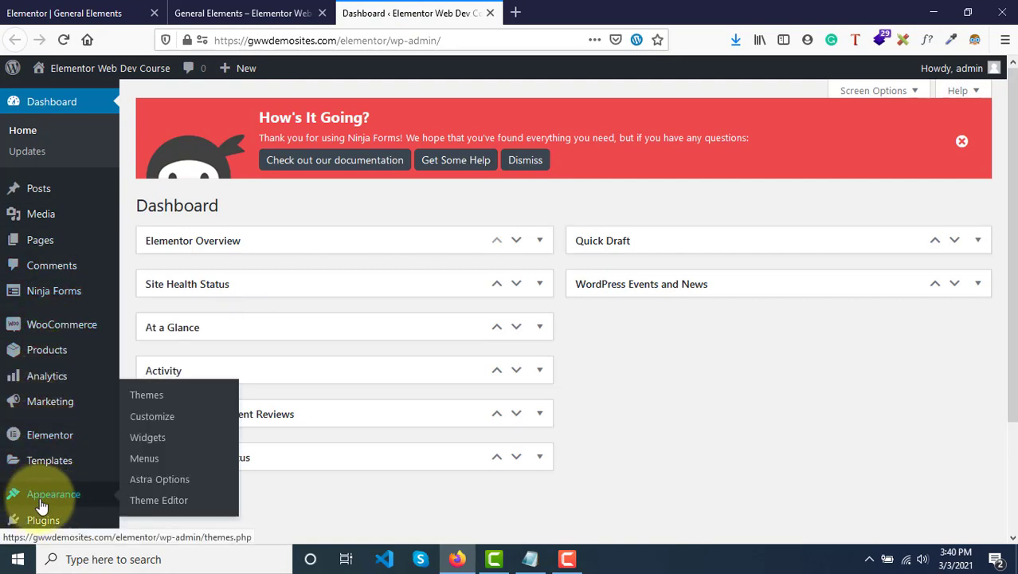
pyautogui.click(161, 442)
# Review the live page's sidebar widgets, including Our Menu images and Product categories, then reload it
pyautogui.click(236, 13)
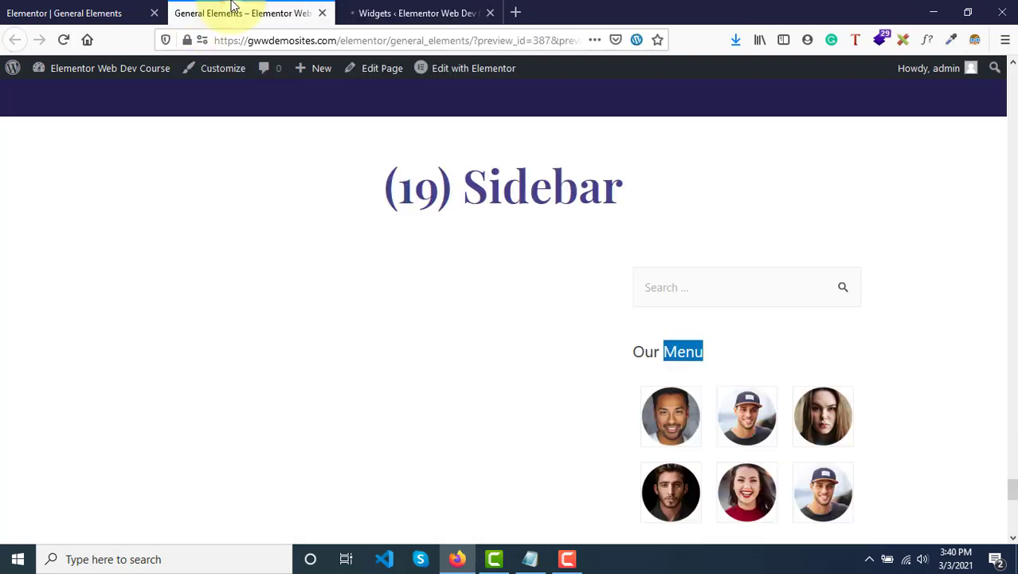
pyautogui.scroll(-3, 761, 311)
pyautogui.moveTo(761, 311); pyautogui.dragTo(884, 387)
pyautogui.scroll(3, 714, 193)
pyautogui.click(950, 287)
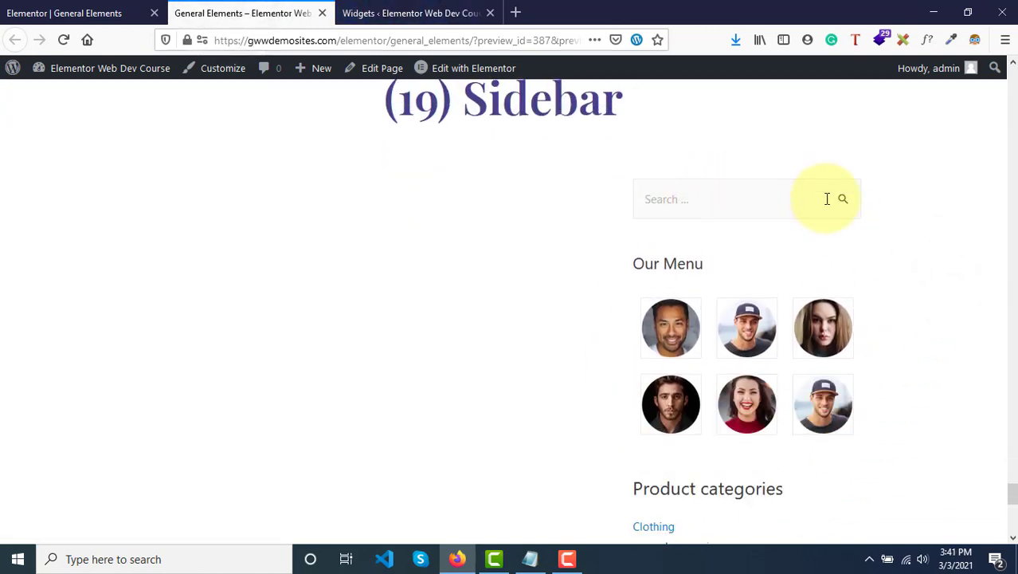
pyautogui.scroll(-2, 805, 191)
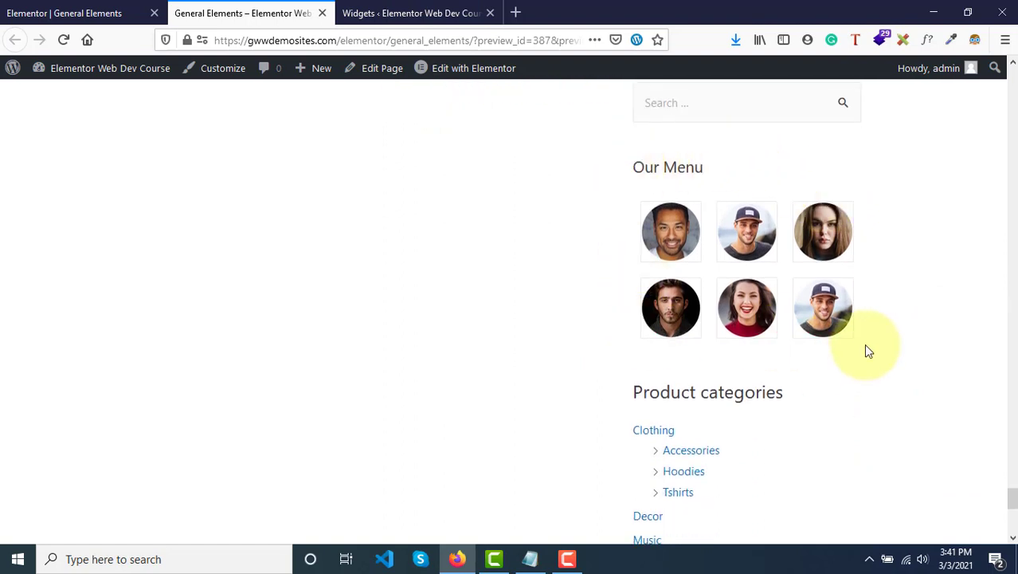
pyautogui.scroll(-3, 827, 261)
pyautogui.scroll(-2, 656, 274)
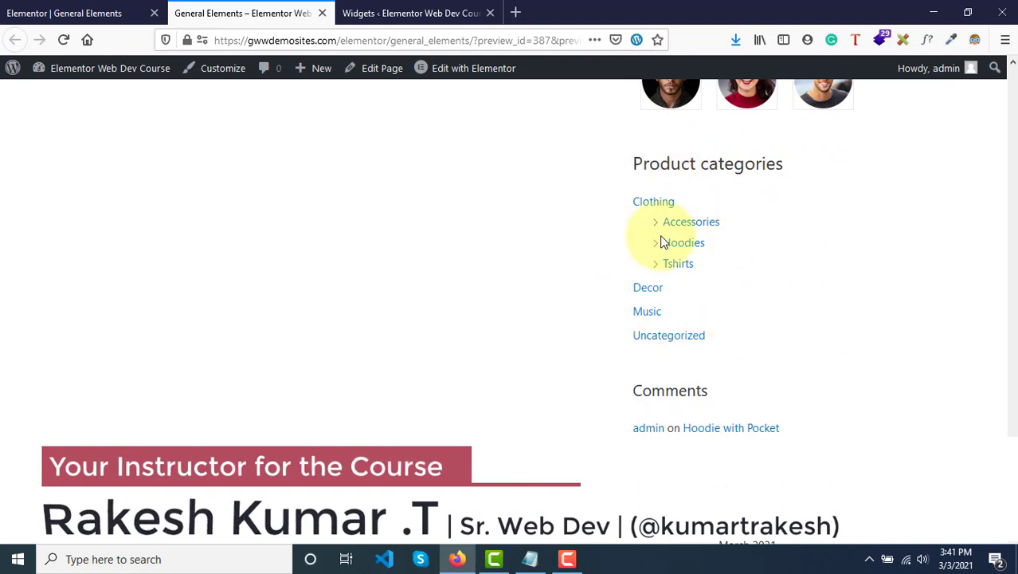
pyautogui.scroll(-3, 666, 409)
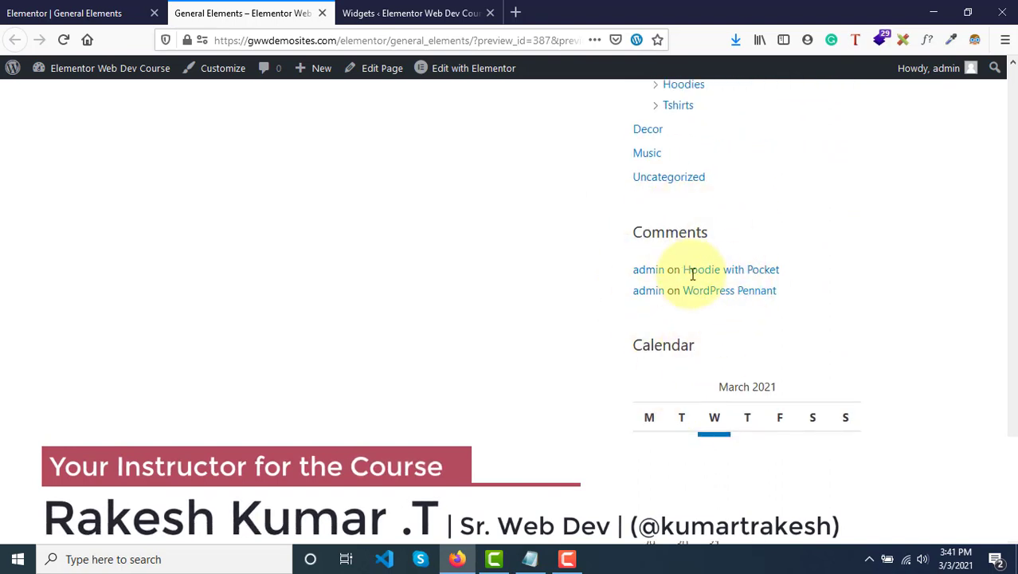
pyautogui.scroll(-2, 693, 273)
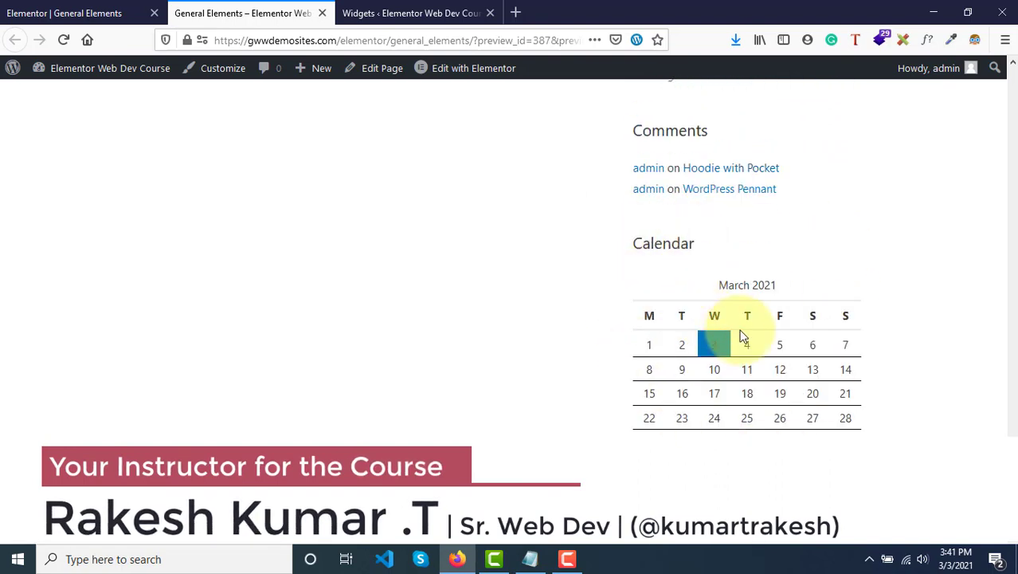
pyautogui.scroll(10, 733, 334)
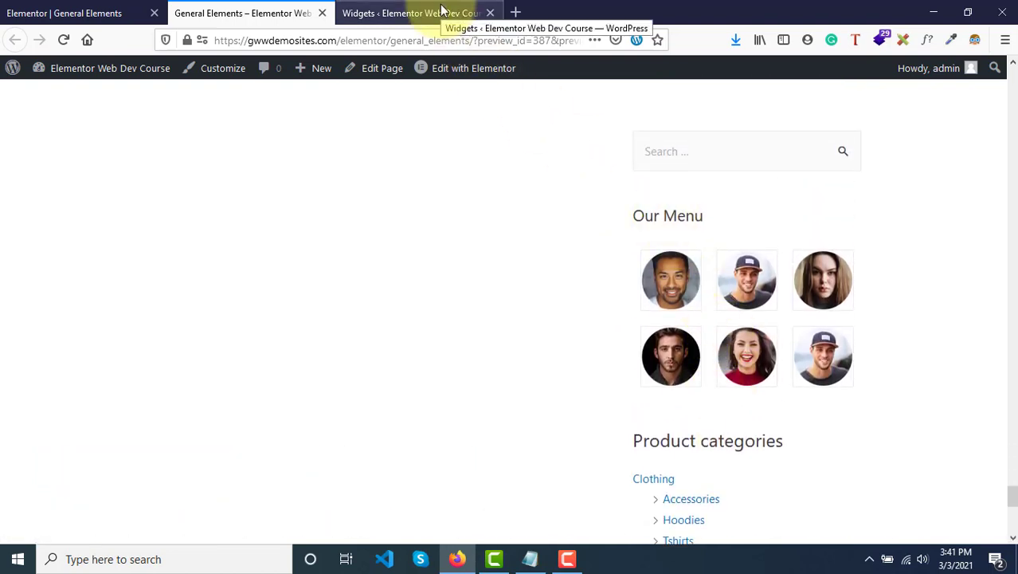
pyautogui.click(474, 67)
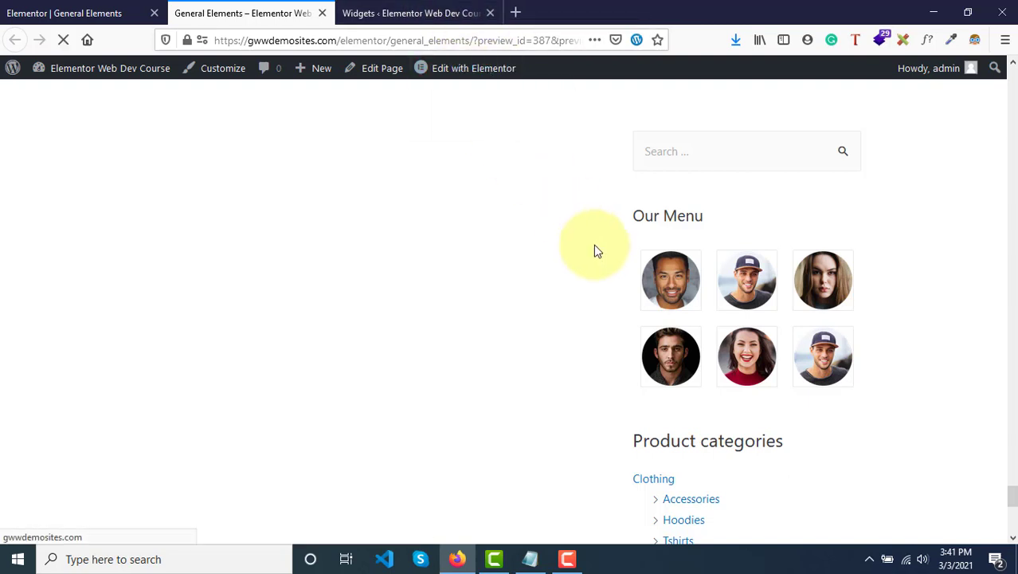
# Move through the Elementor editor and preview tabs to the Widgets admin tab
pyautogui.click(68, 11)
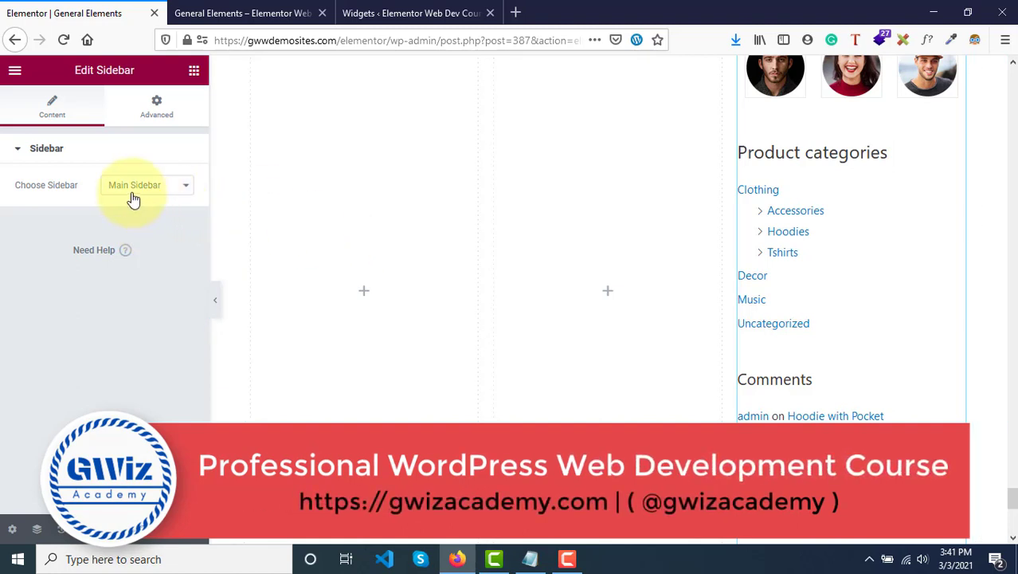
pyautogui.click(239, 11)
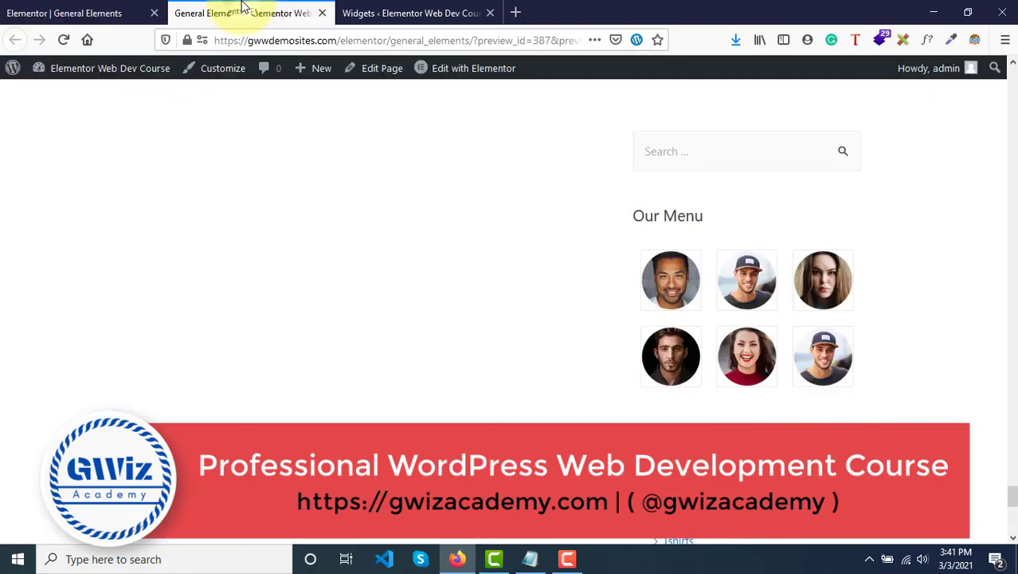
pyautogui.click(411, 11)
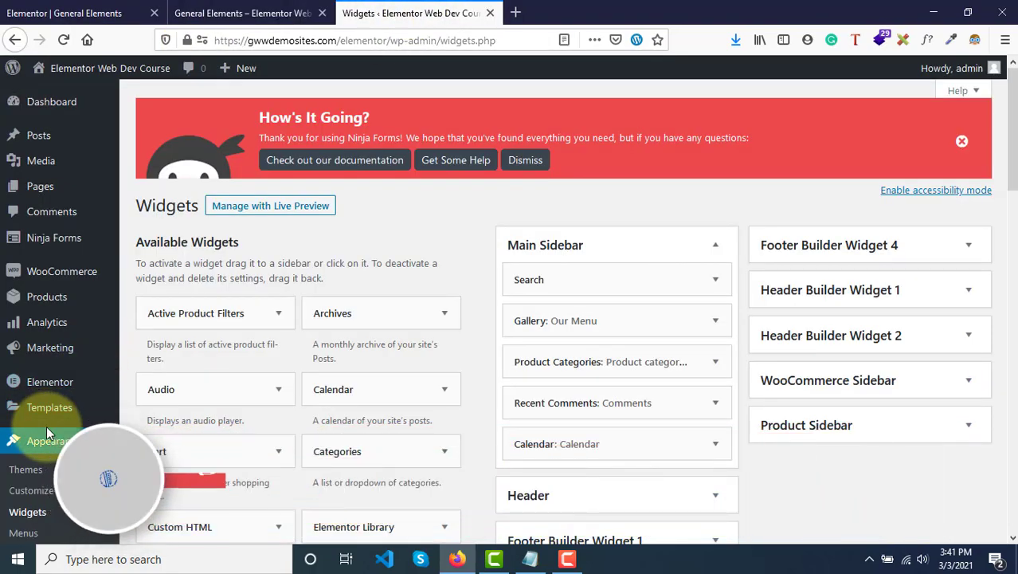
pyautogui.scroll(-3, 47, 428)
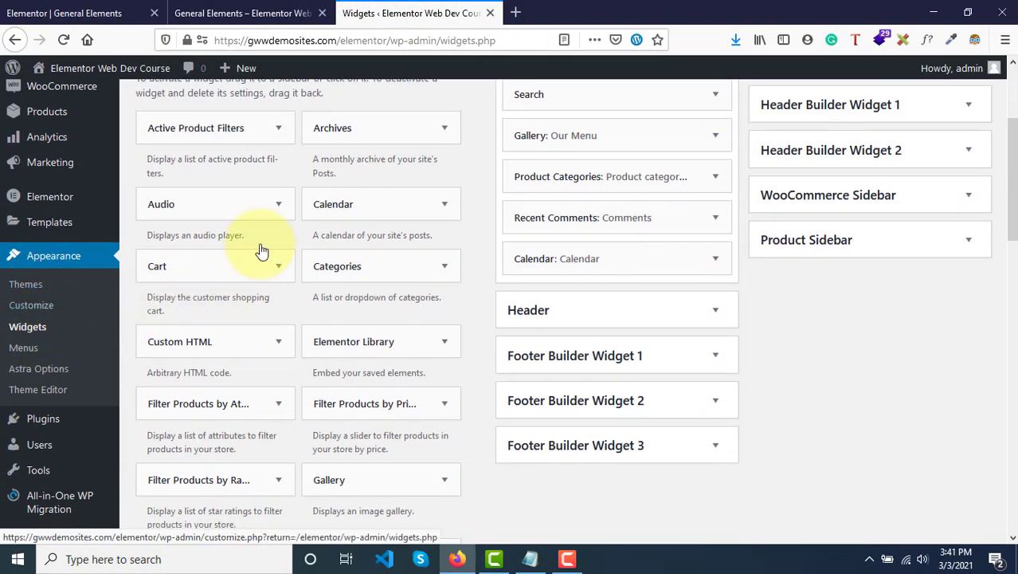
pyautogui.scroll(2, 262, 196)
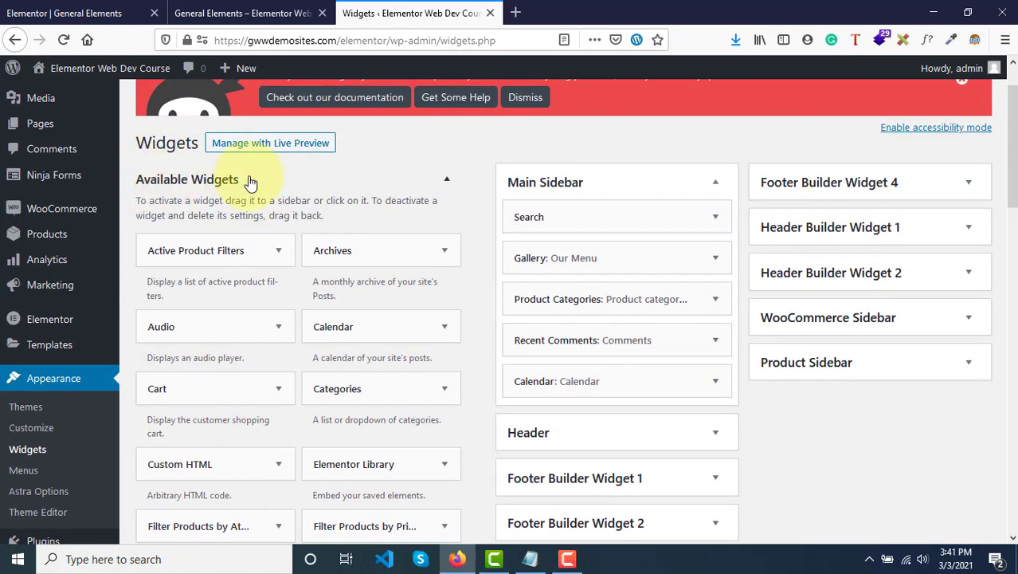
pyautogui.scroll(-15, 299, 318)
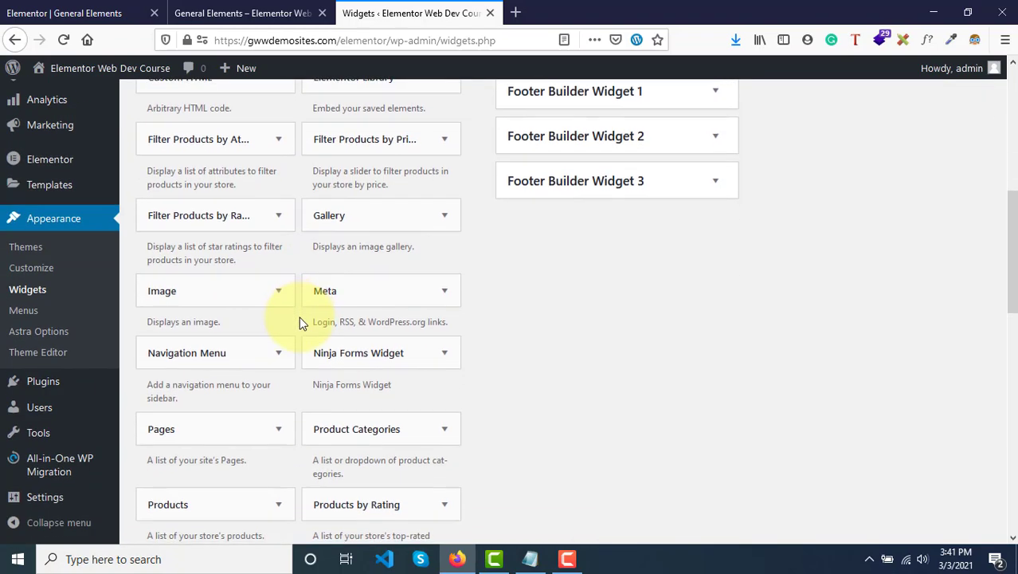
pyautogui.scroll(15, 298, 316)
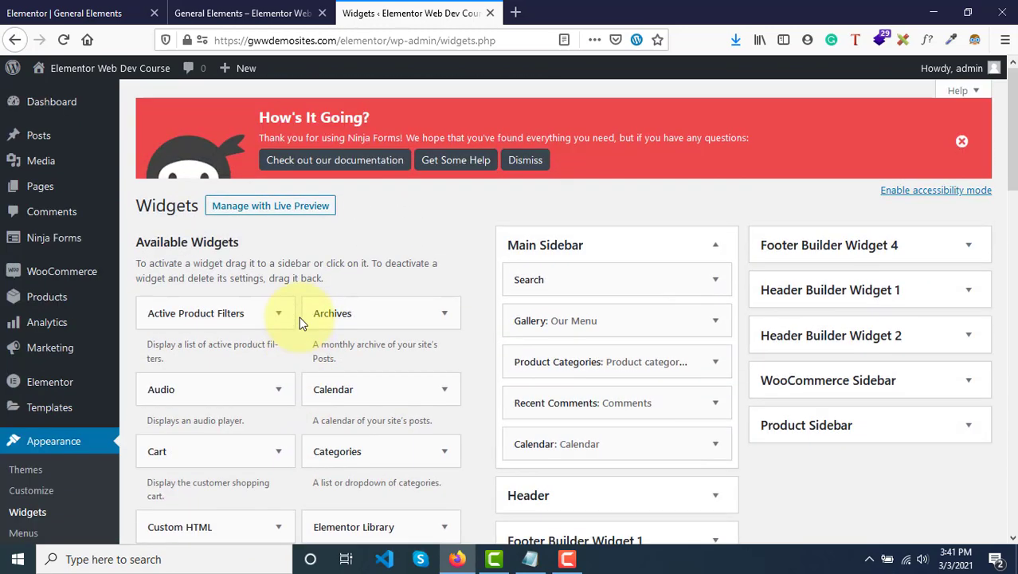
pyautogui.scroll(-1, 430, 317)
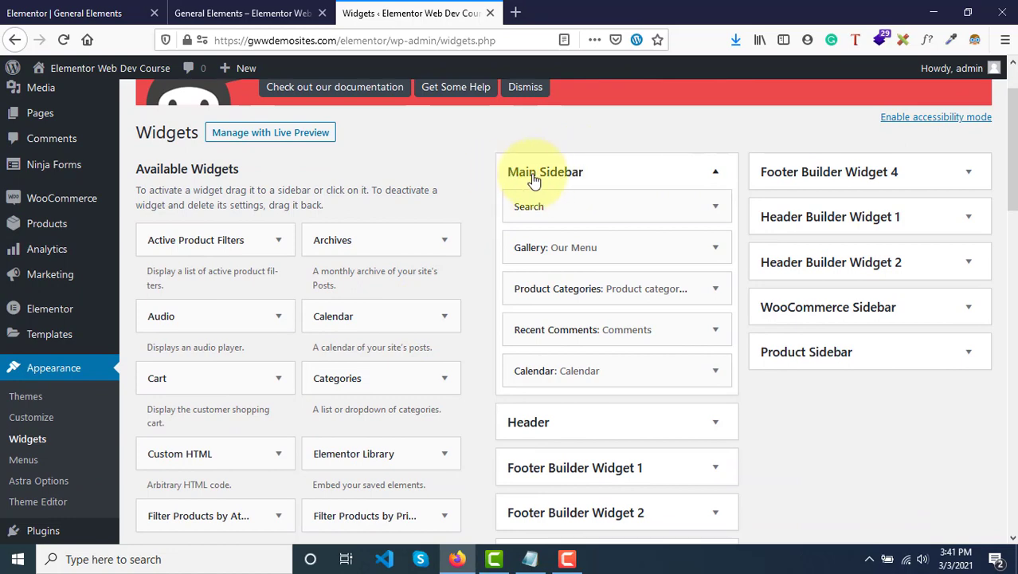
pyautogui.click(65, 11)
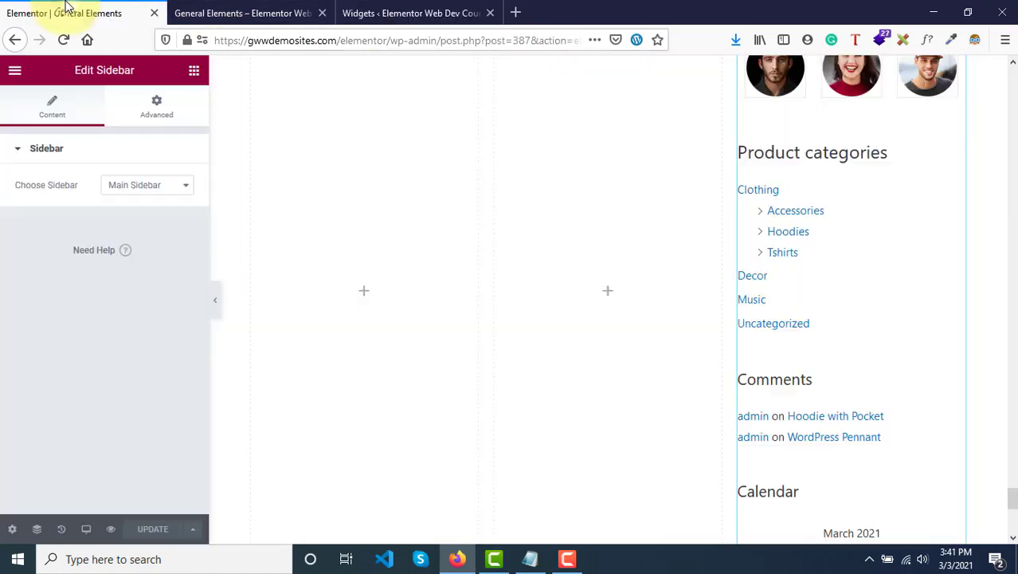
pyautogui.click(150, 185)
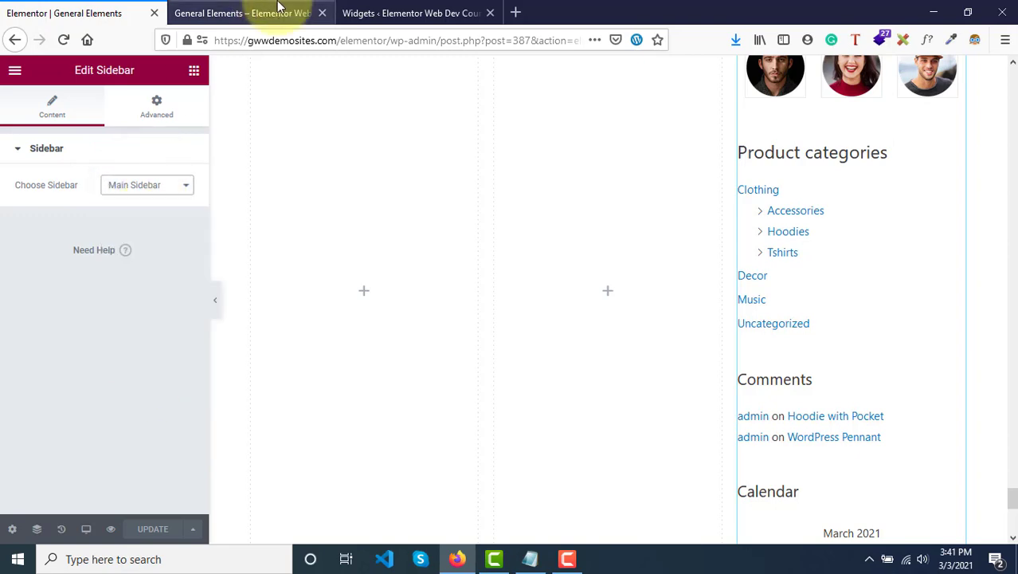
pyautogui.click(254, 13)
pyautogui.click(430, 11)
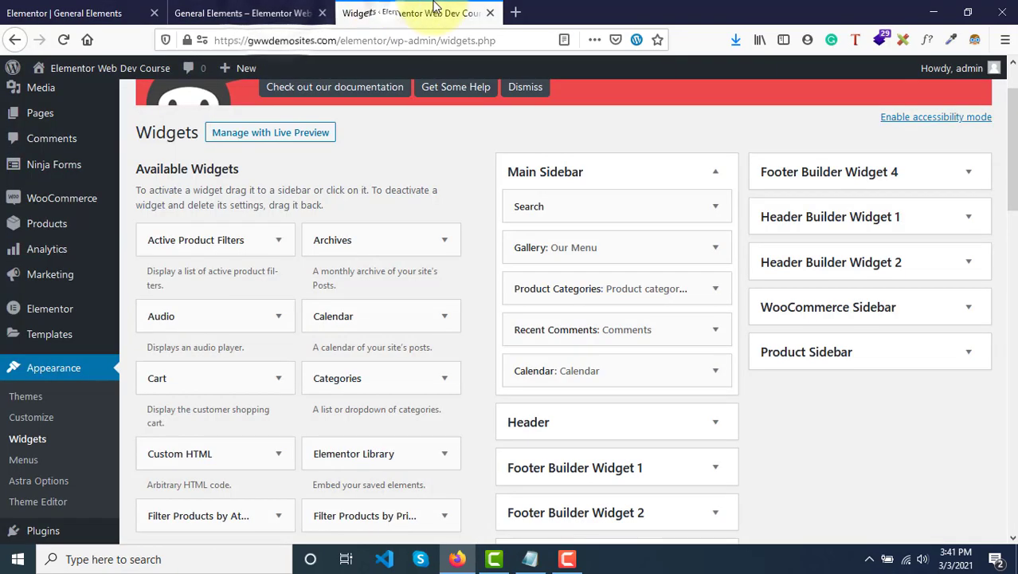
pyautogui.click(603, 174)
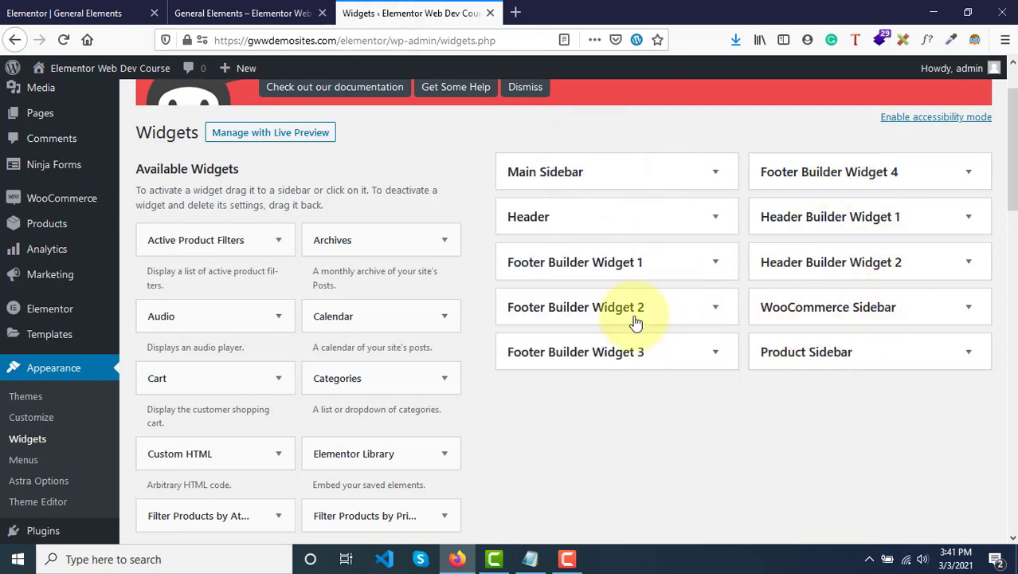
pyautogui.click(685, 171)
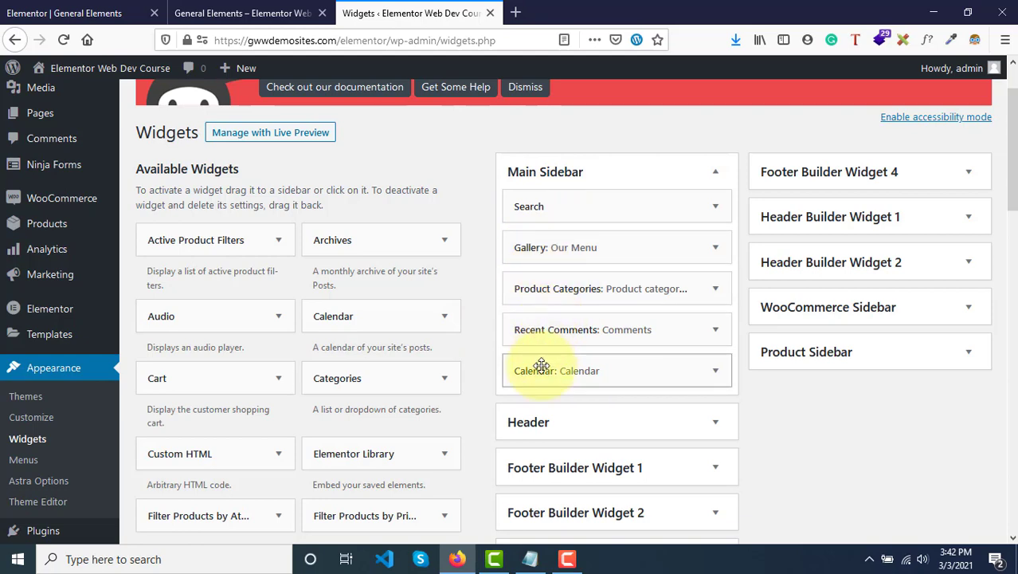
# Drag Calendar to the top of Main Sidebar and reload the site preview to check the order
pyautogui.moveTo(570, 368); pyautogui.dragTo(565, 197)
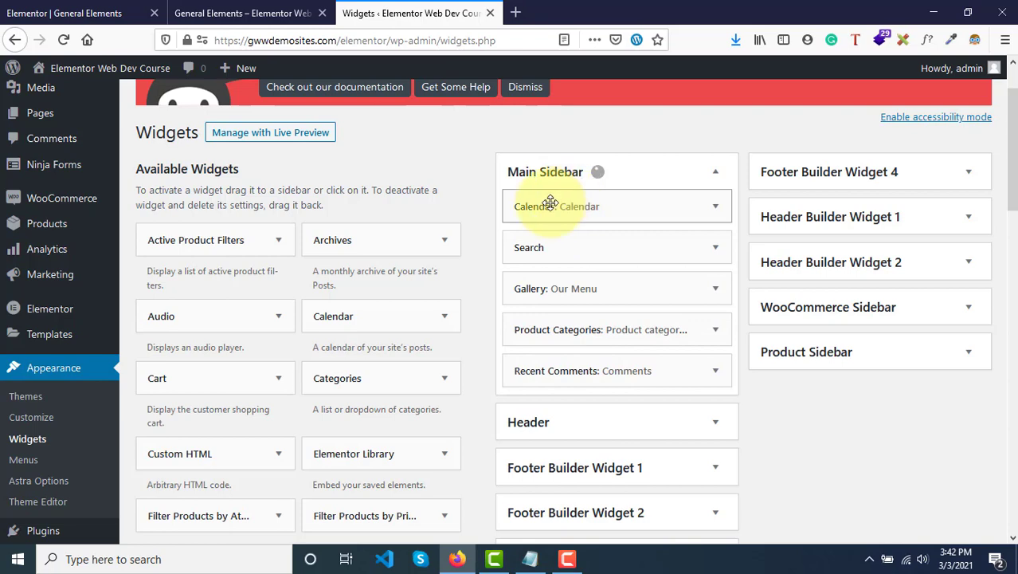
pyautogui.click(295, 13)
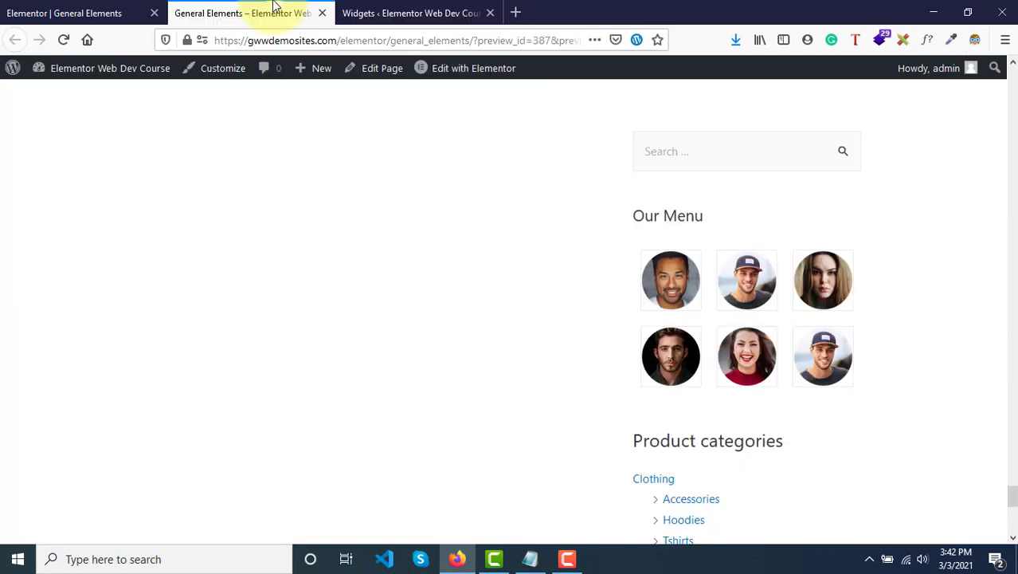
pyautogui.click(64, 39)
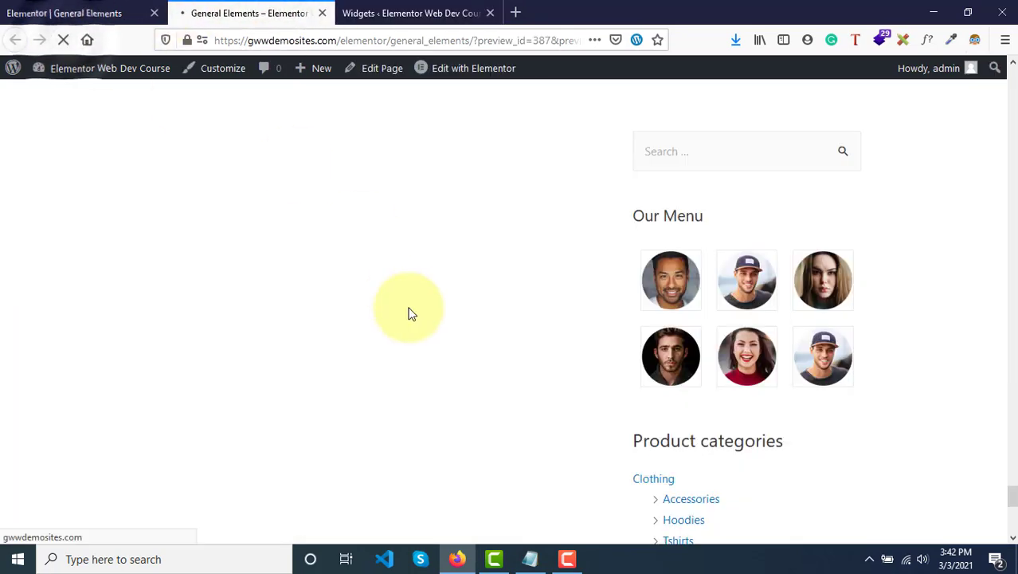
pyautogui.click(84, 11)
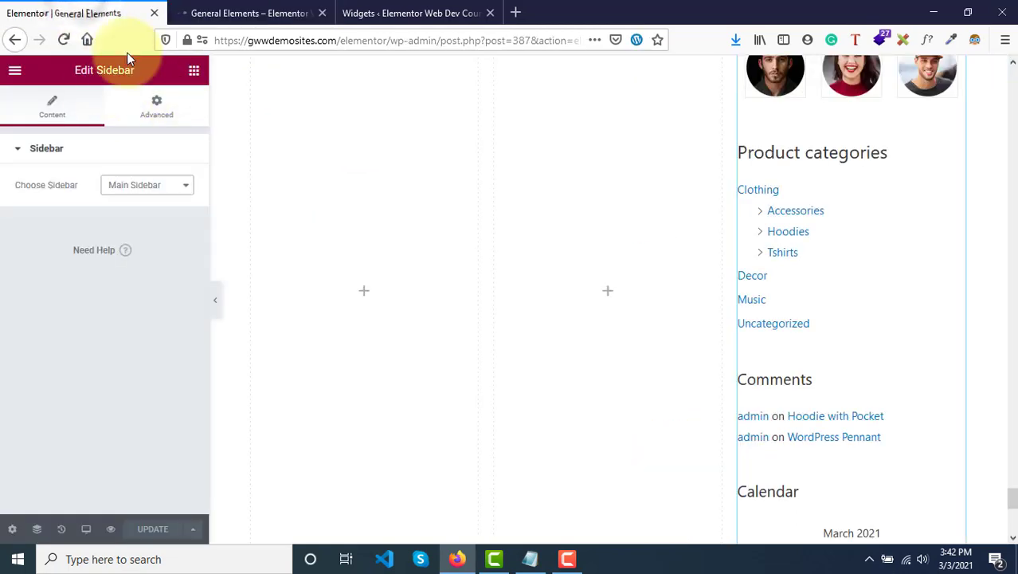
pyautogui.click(250, 10)
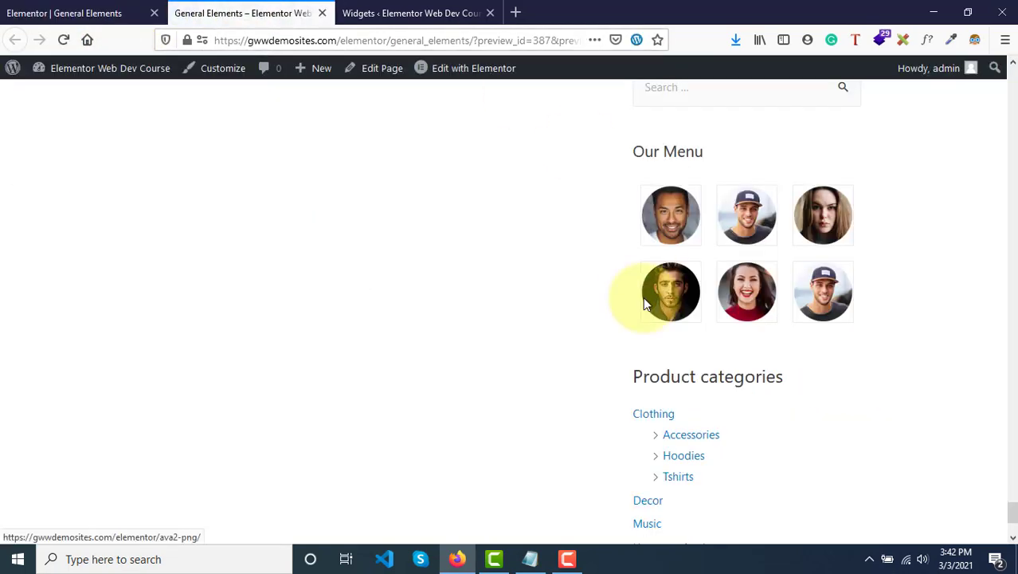
pyautogui.scroll(10, 645, 301)
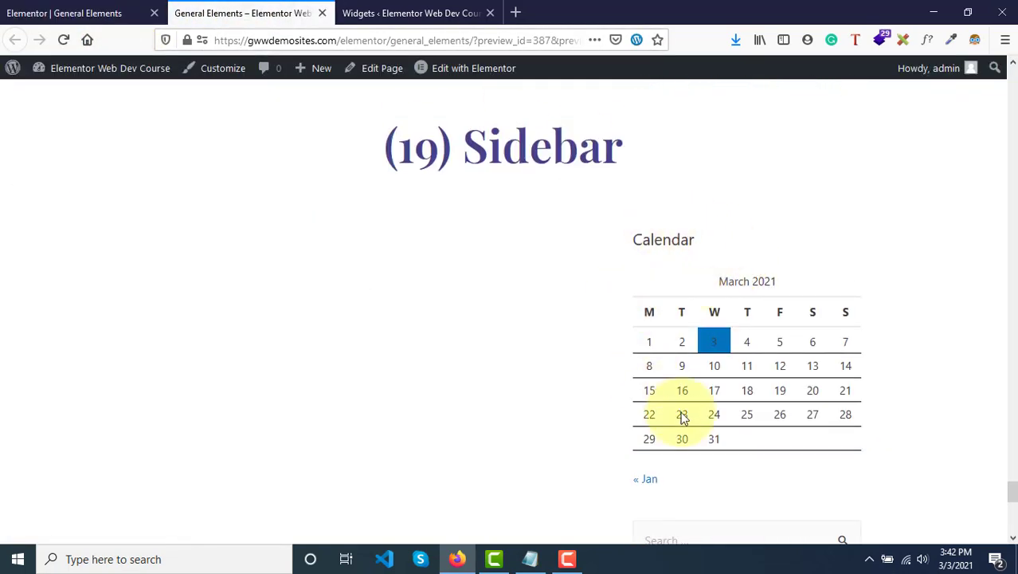
pyautogui.scroll(-8, 757, 402)
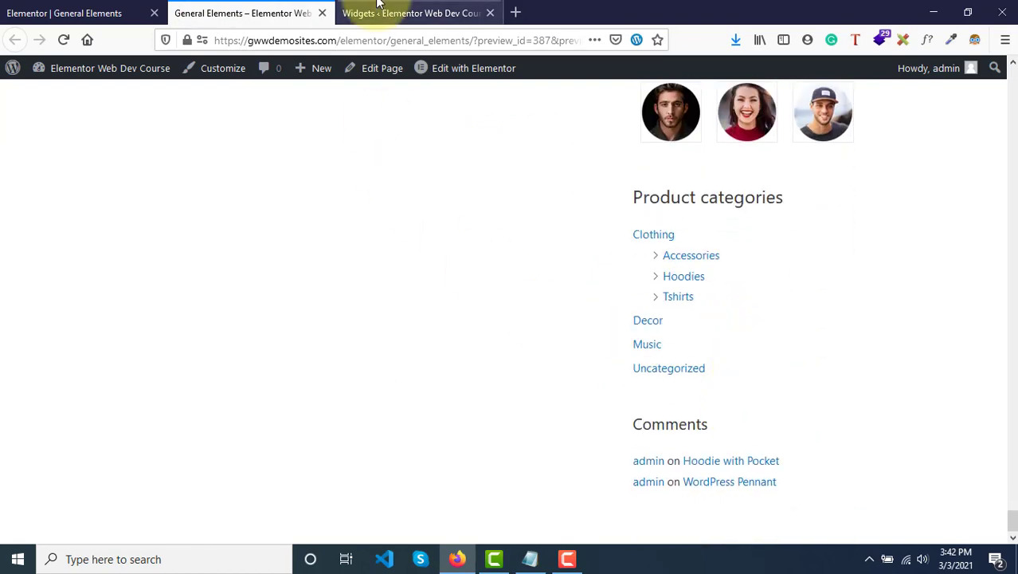
# Drag Search back above Calendar so Calendar sits second in Main Sidebar
pyautogui.click(379, 6)
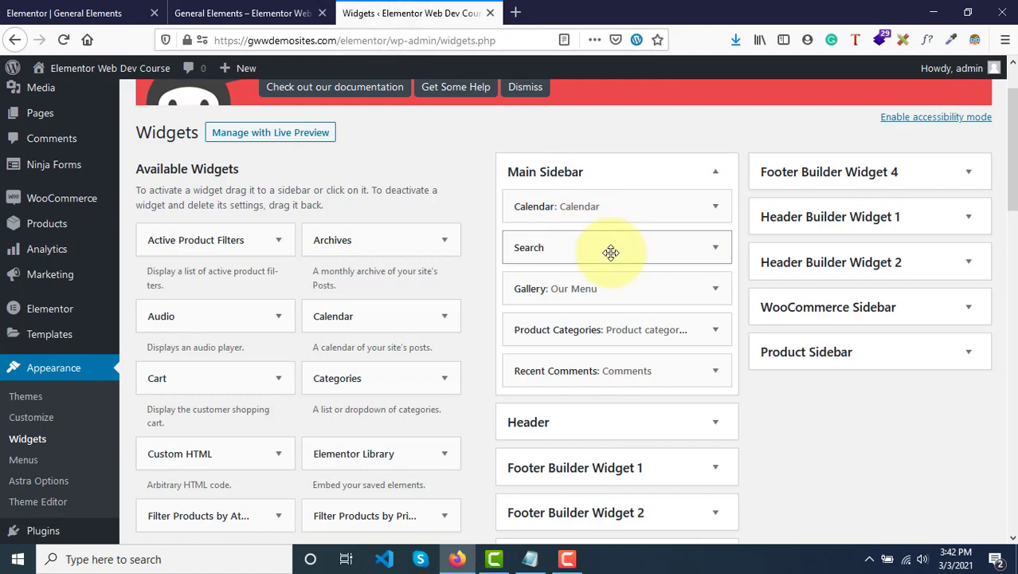
pyautogui.moveTo(610, 253); pyautogui.dragTo(608, 202)
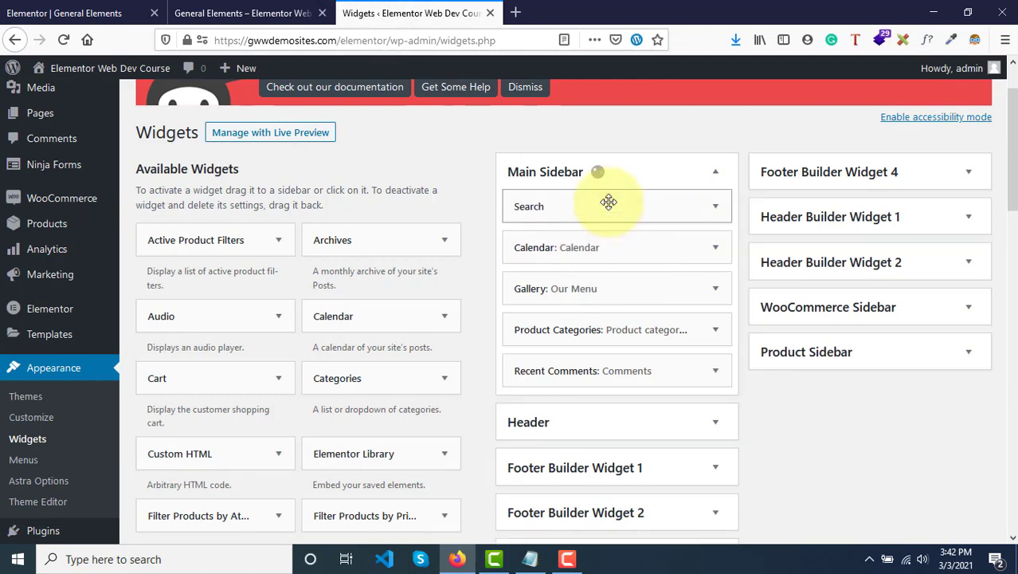
pyautogui.scroll(-5, 483, 395)
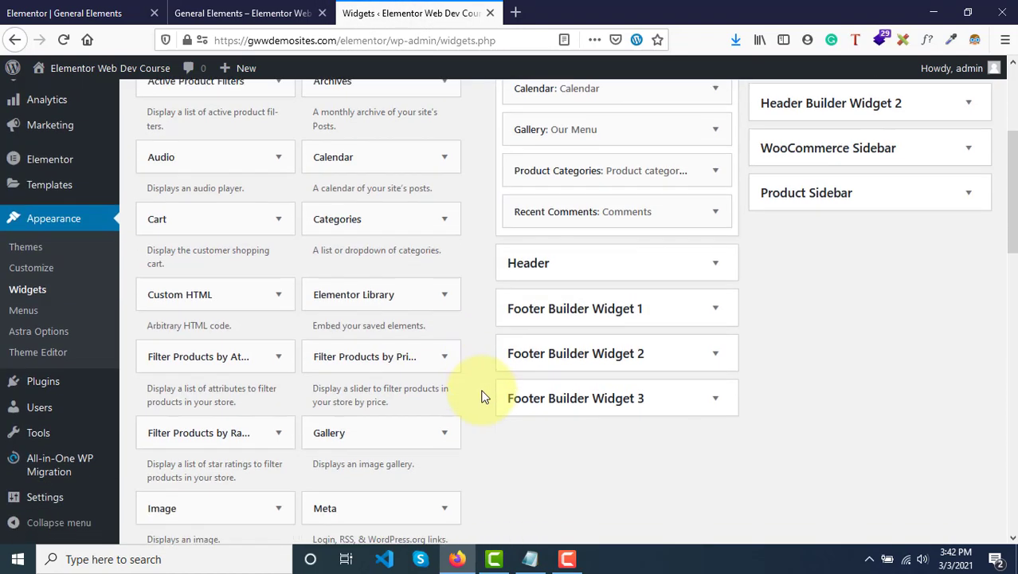
pyautogui.scroll(4, 484, 396)
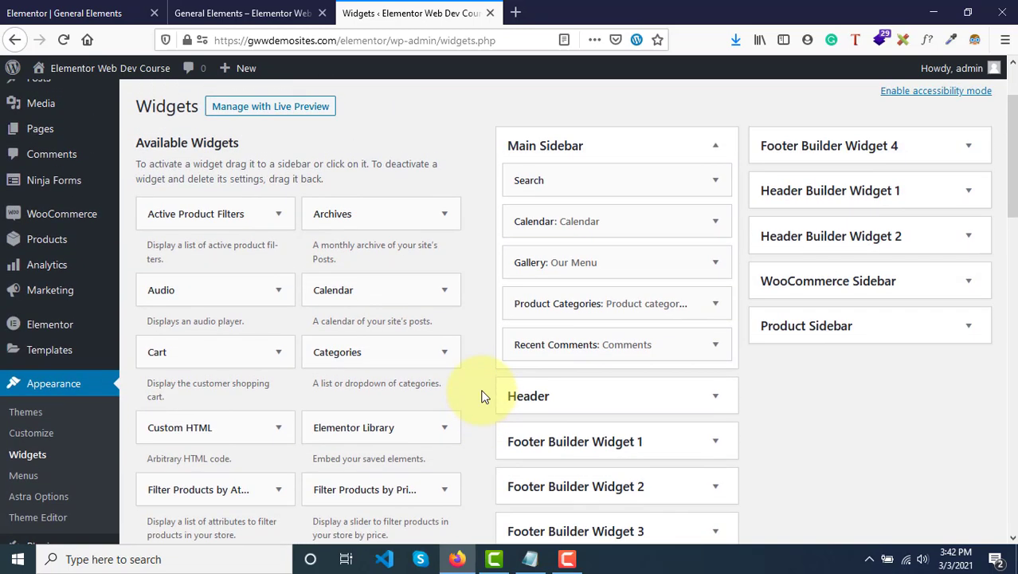
# Add an Archives widget to Main Sidebar, briefly browsing Header and Footer Builder sidebar choices
pyautogui.scroll(1, 464, 353)
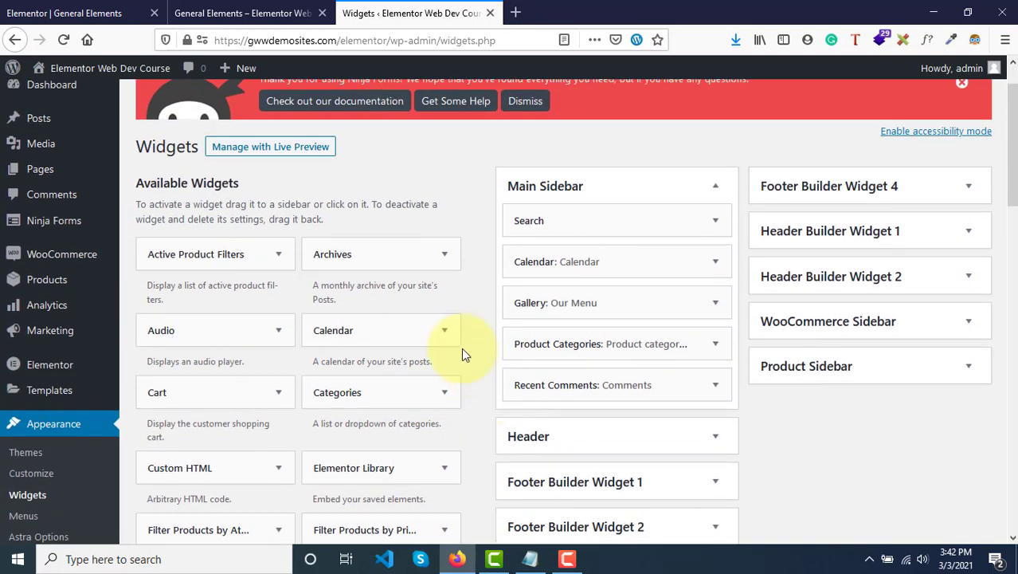
pyautogui.click(435, 253)
pyautogui.scroll(-3, 337, 444)
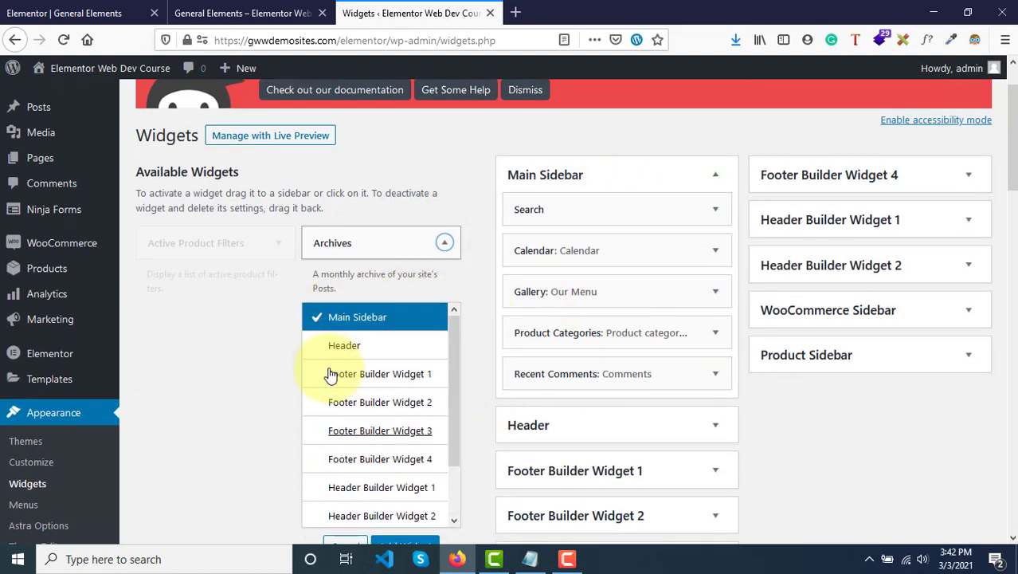
pyautogui.scroll(4, 333, 319)
pyautogui.scroll(-5, 450, 350)
pyautogui.click(393, 438)
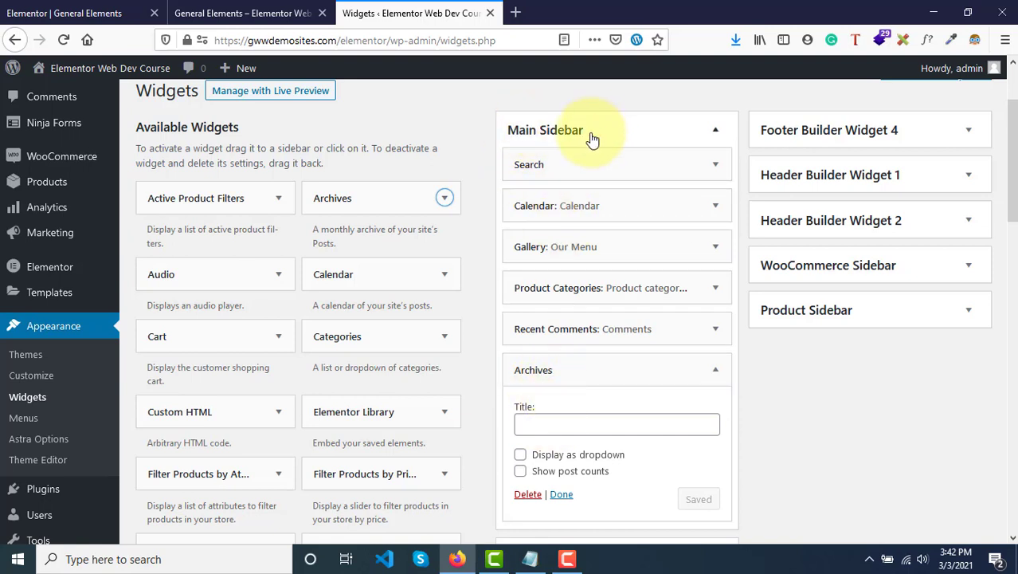
pyautogui.click(443, 199)
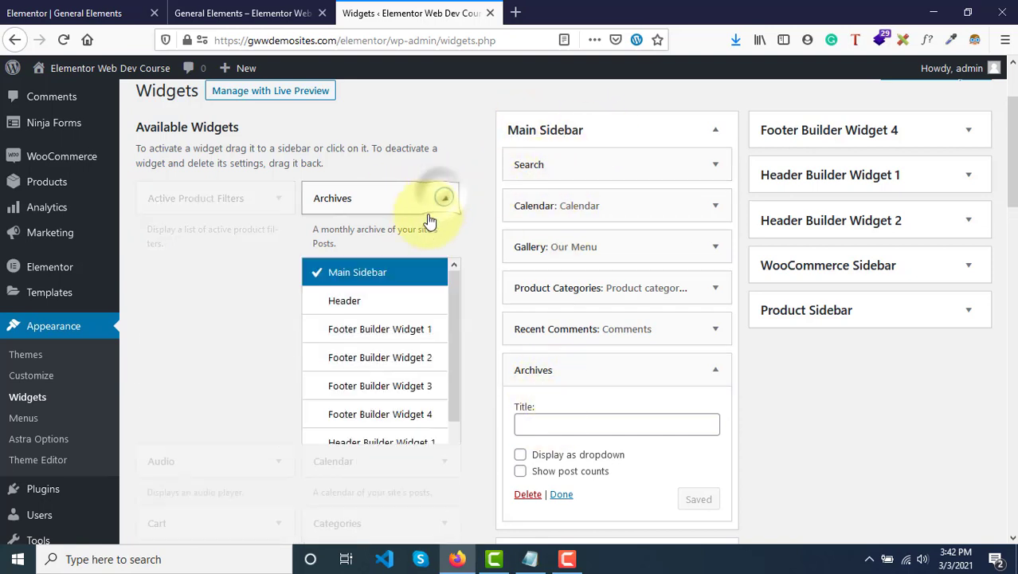
pyautogui.click(349, 303)
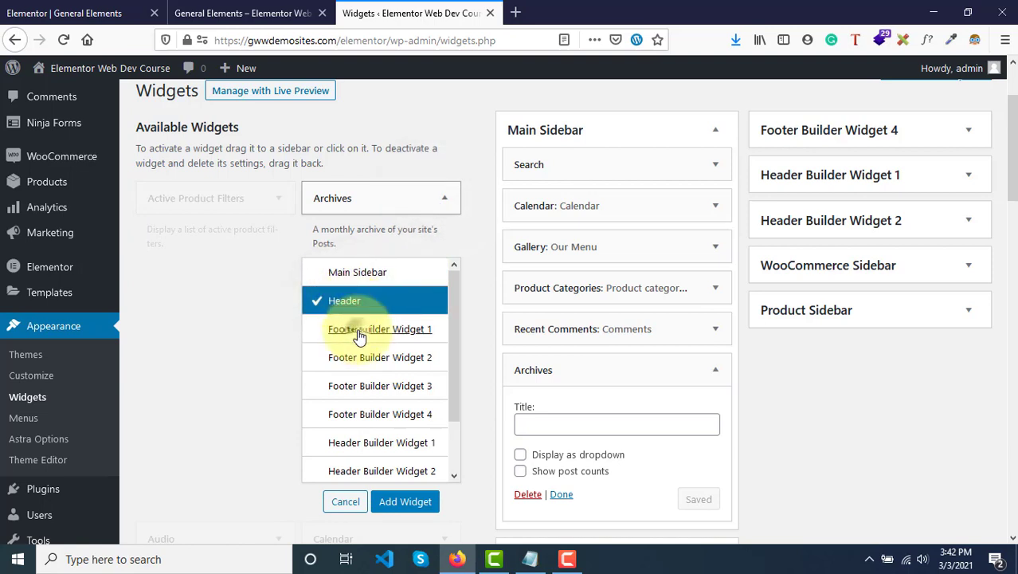
pyautogui.click(360, 335)
pyautogui.click(329, 363)
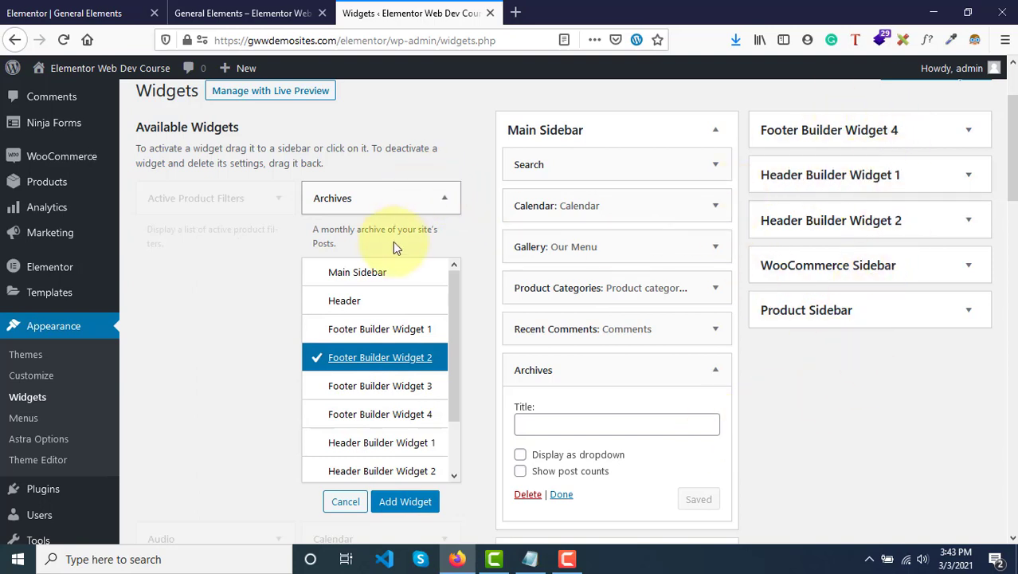
pyautogui.click(401, 209)
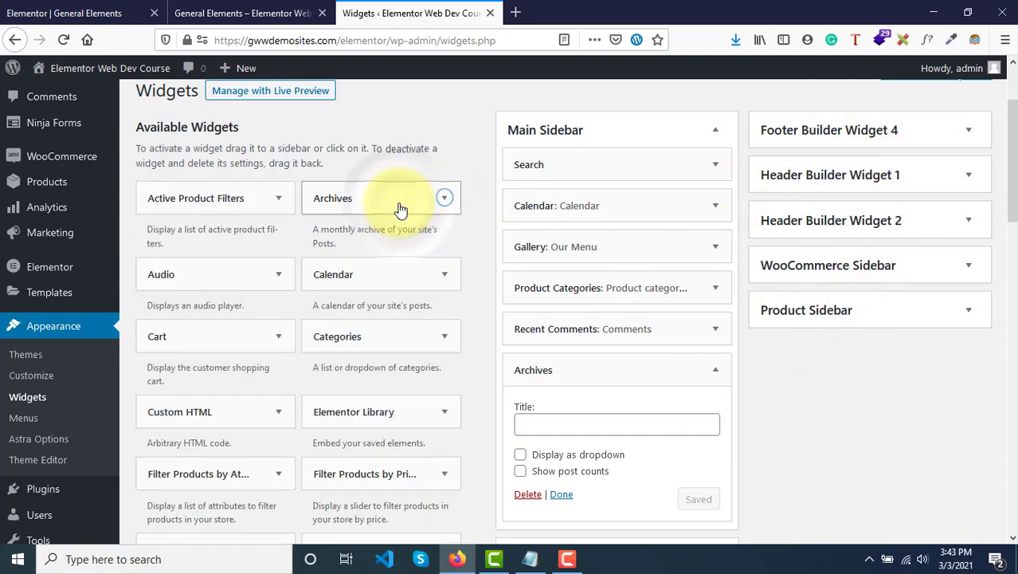
# Title the Archives widget 'A2' and save it
pyautogui.scroll(-2, 630, 372)
pyautogui.click(543, 330)
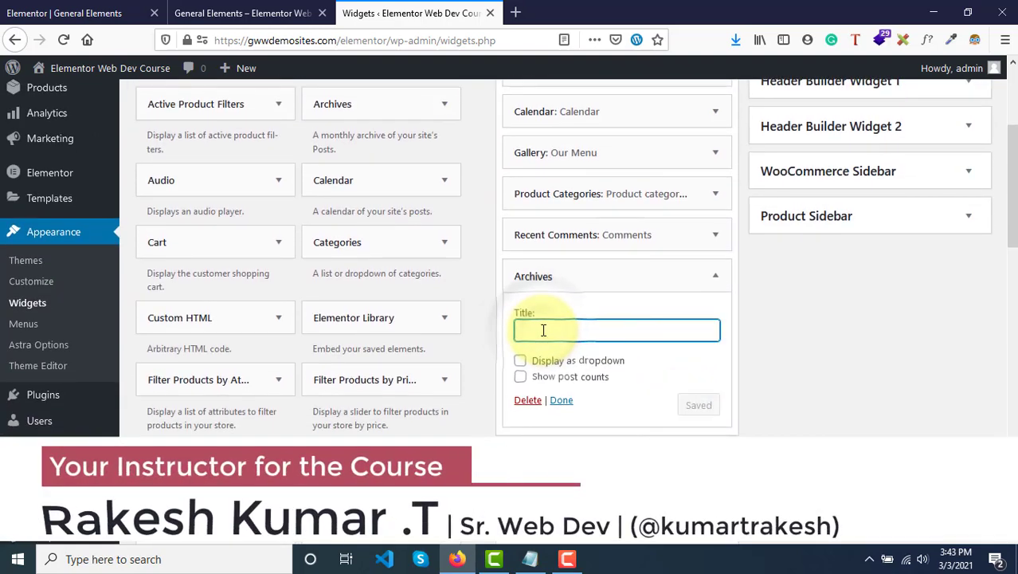
pyautogui.write('A2')
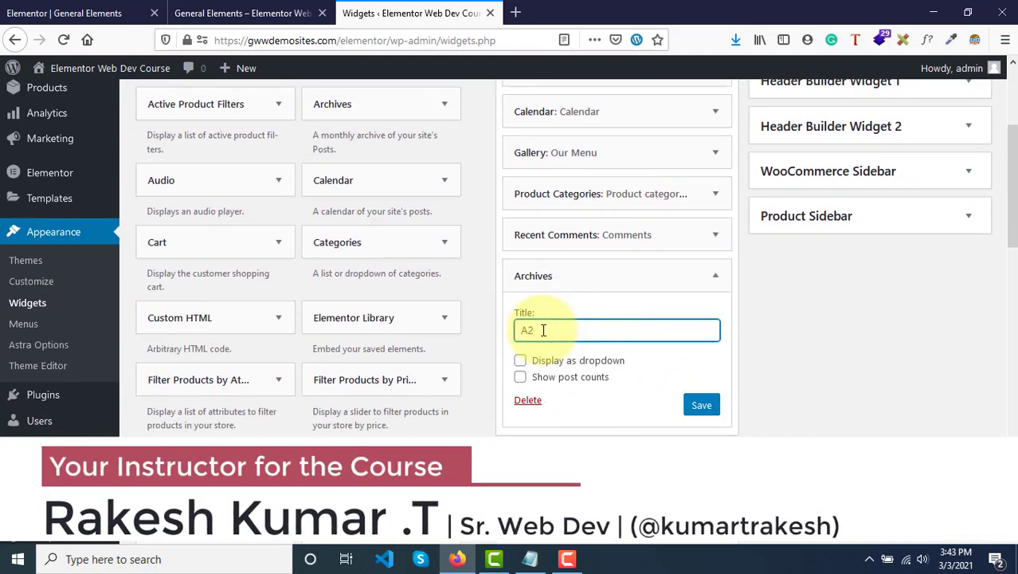
pyautogui.click(227, 13)
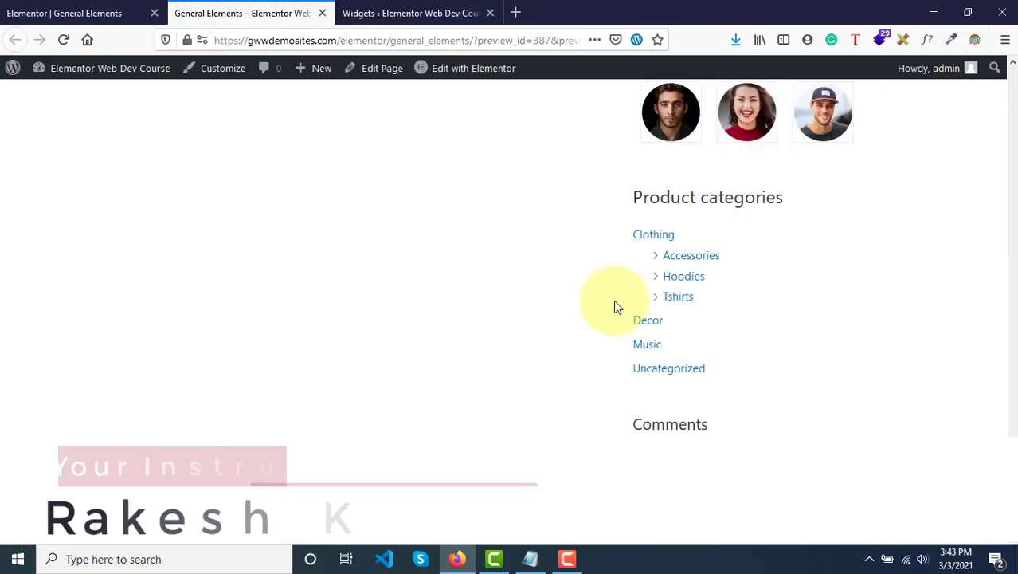
# Reload the live page and scroll to confirm the A2 archives widget listing January 2021
pyautogui.click(64, 44)
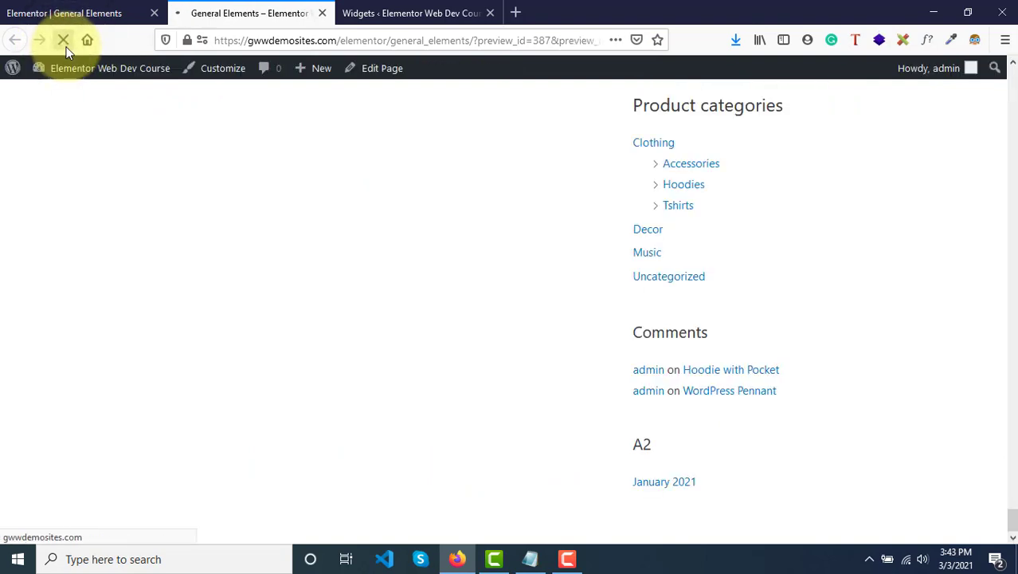
pyautogui.scroll(-5, 489, 295)
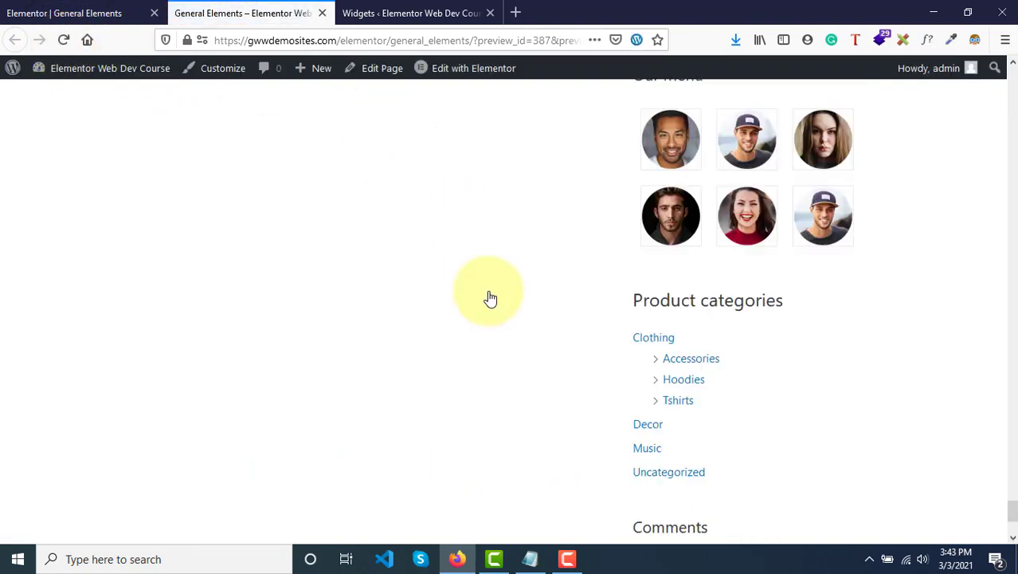
pyautogui.scroll(2, 489, 296)
pyautogui.scroll(-3, 490, 299)
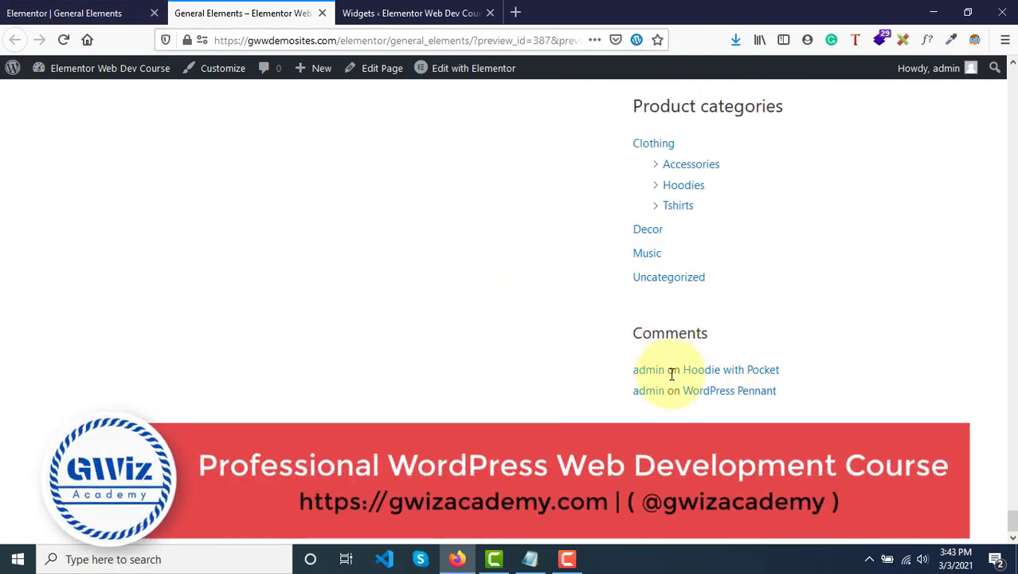
pyautogui.scroll(3, 671, 369)
pyautogui.scroll(5, 711, 219)
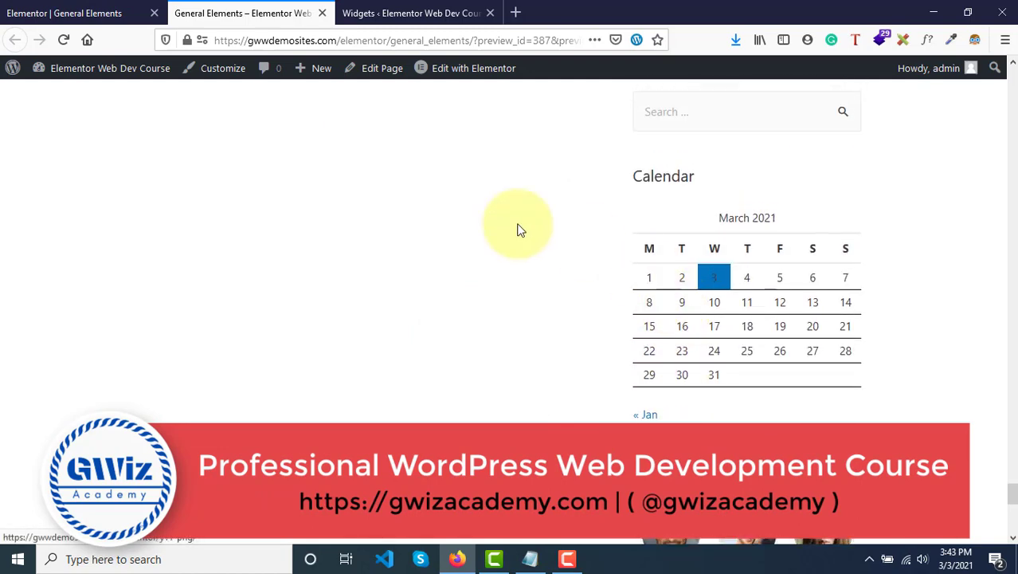
# Give the sidebar column a Classic pale pink background (#E9E1E1)
pyautogui.click(47, 13)
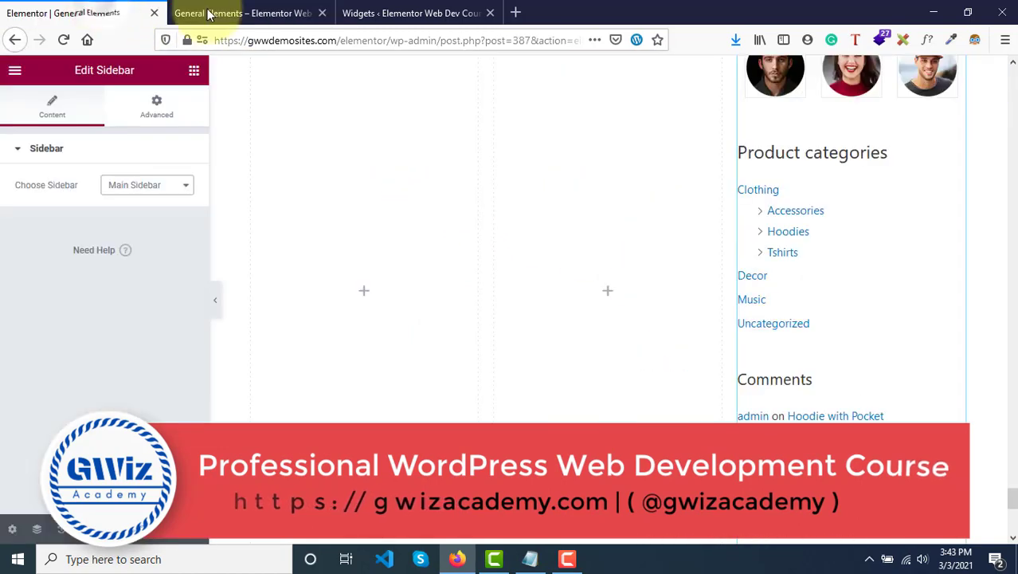
pyautogui.scroll(5, 763, 179)
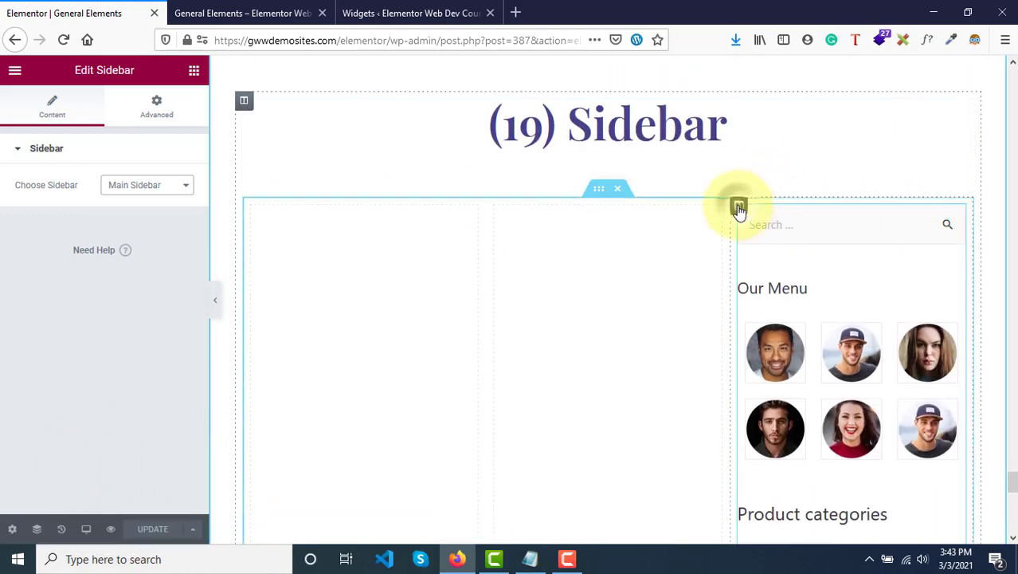
pyautogui.click(740, 208)
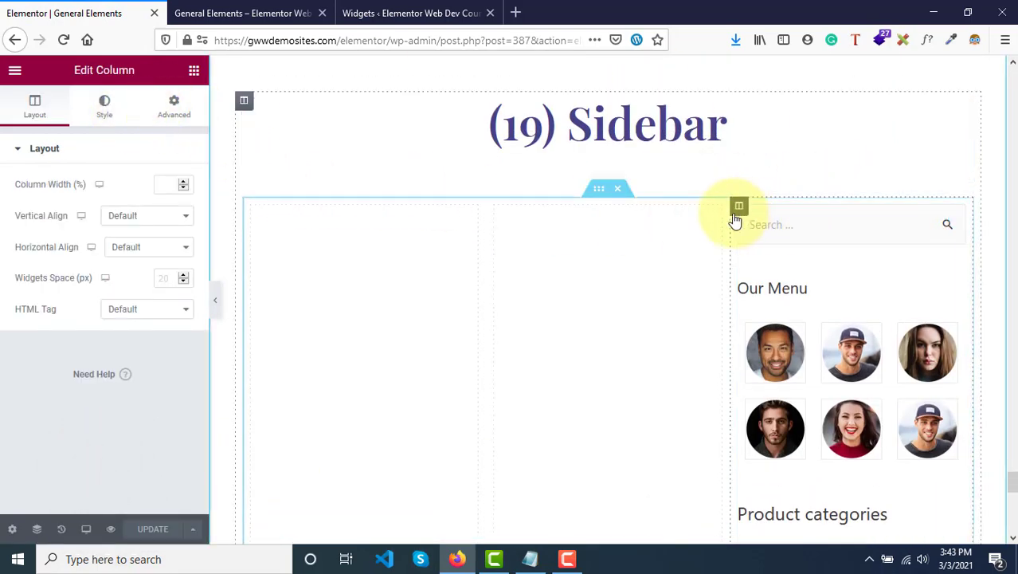
pyautogui.click(104, 108)
pyautogui.click(143, 216)
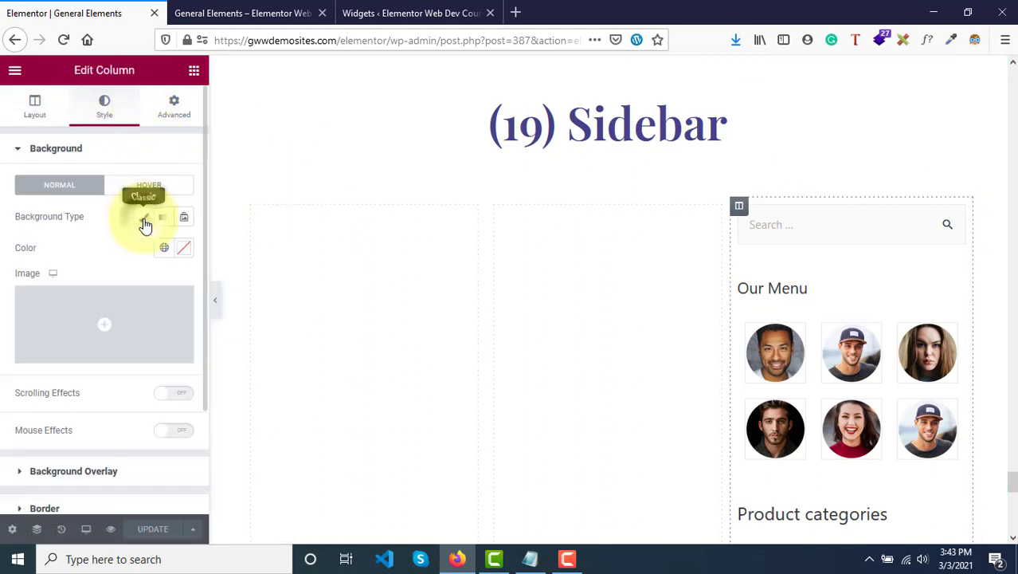
pyautogui.click(184, 248)
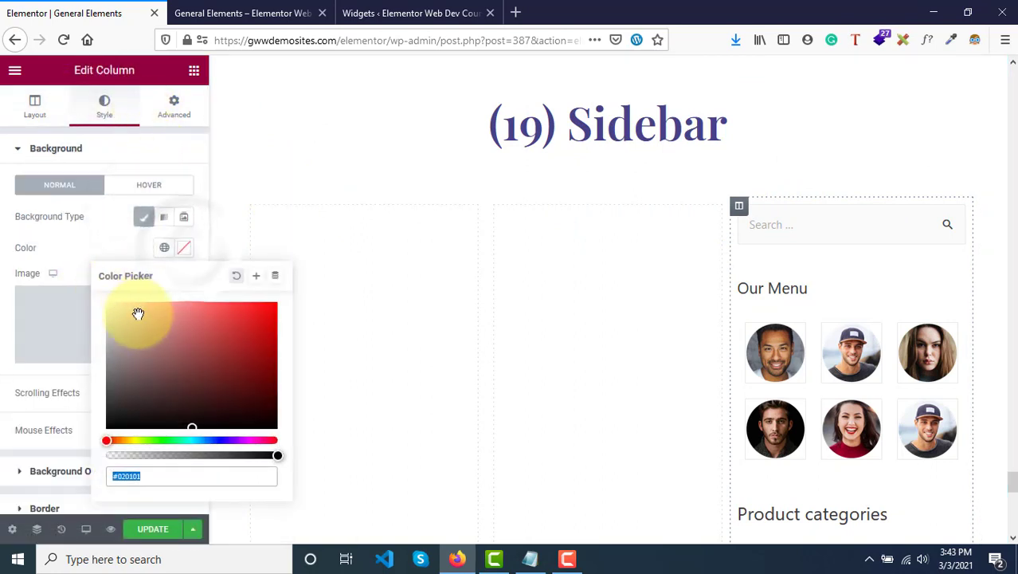
pyautogui.click(138, 314)
pyautogui.click(112, 313)
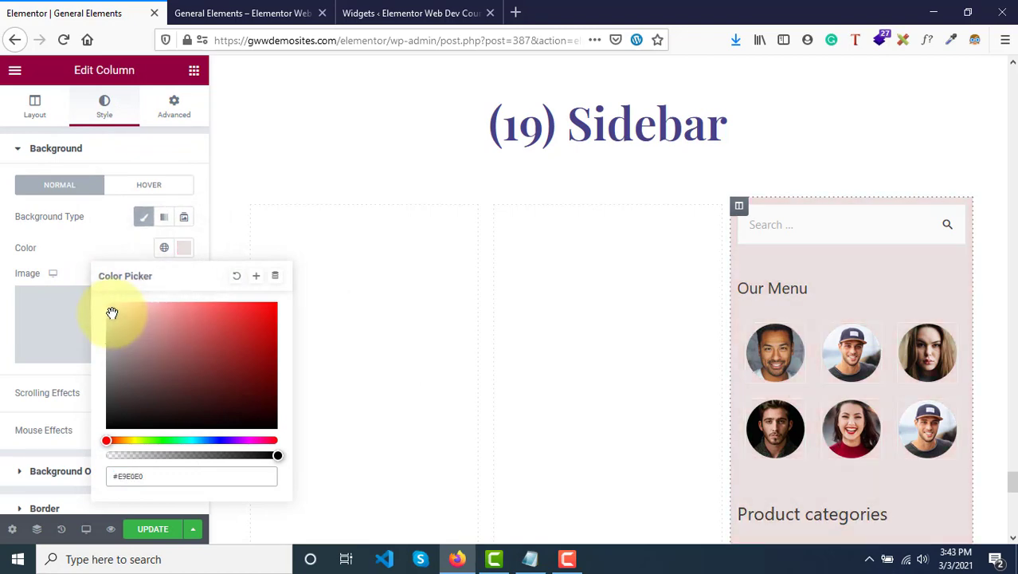
# Set the column's padding to 25 px, linked on every side
pyautogui.click(174, 111)
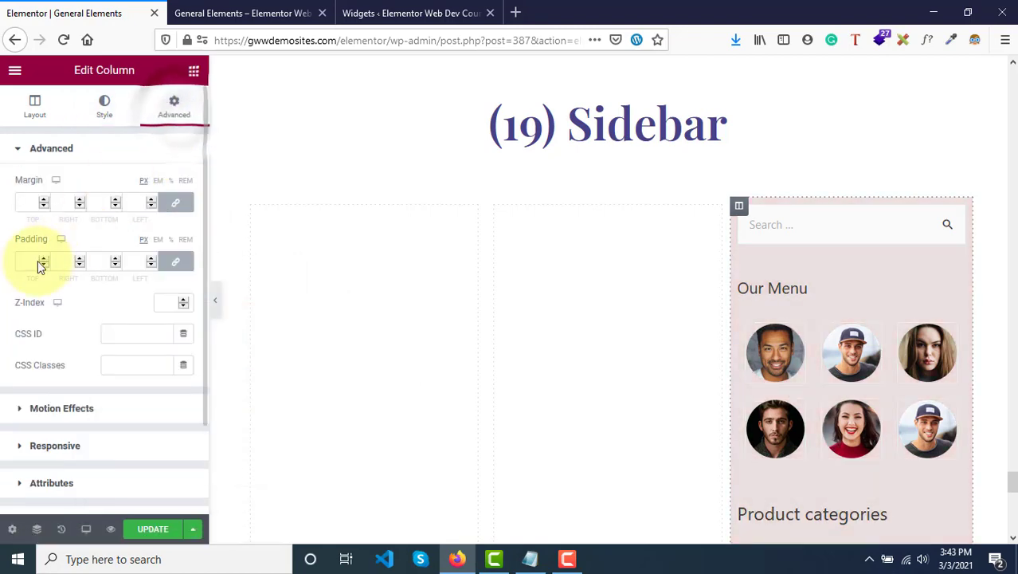
pyautogui.write('25')
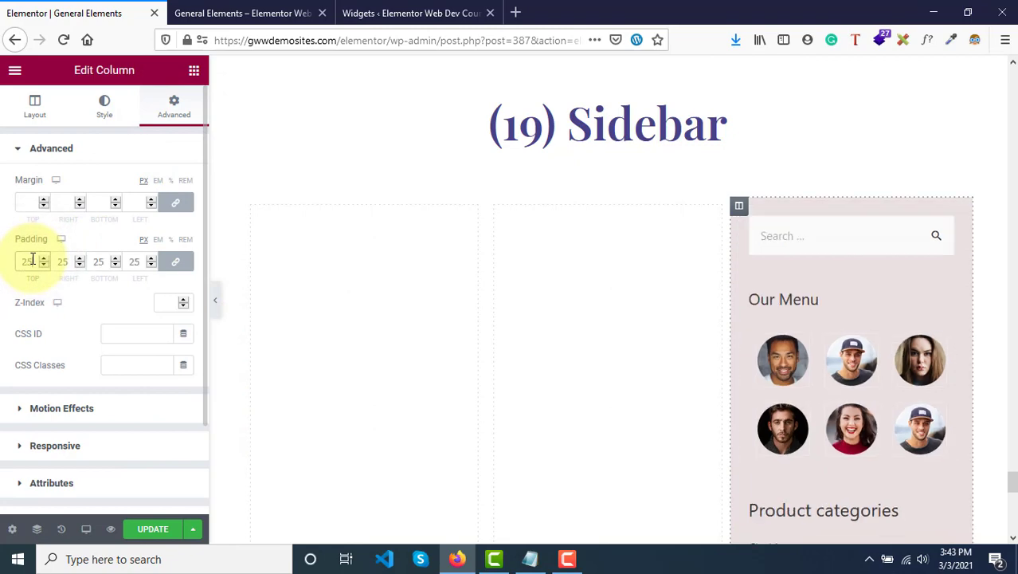
pyautogui.scroll(-8, 807, 323)
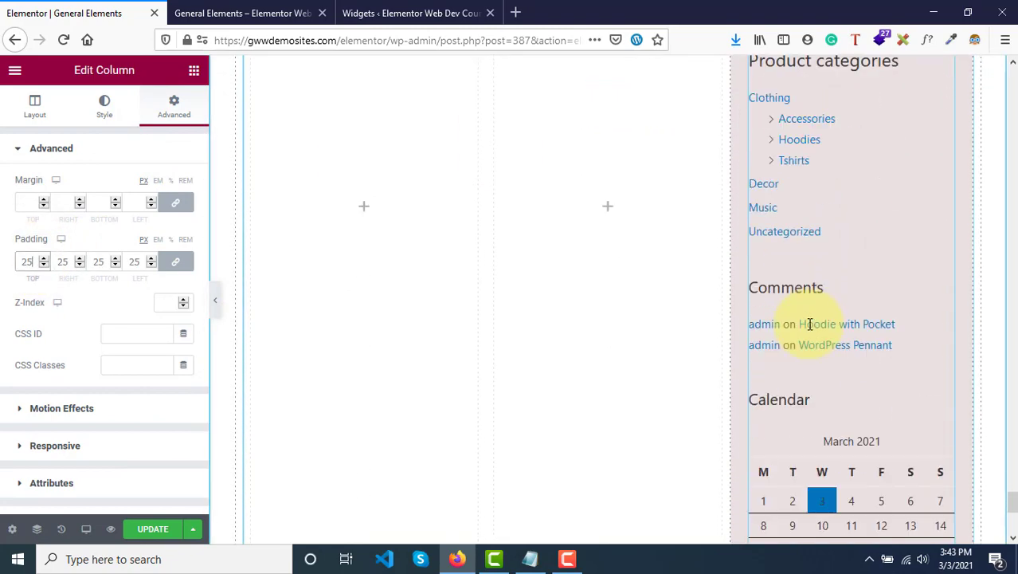
pyautogui.scroll(-2, 809, 323)
pyautogui.scroll(9, 809, 323)
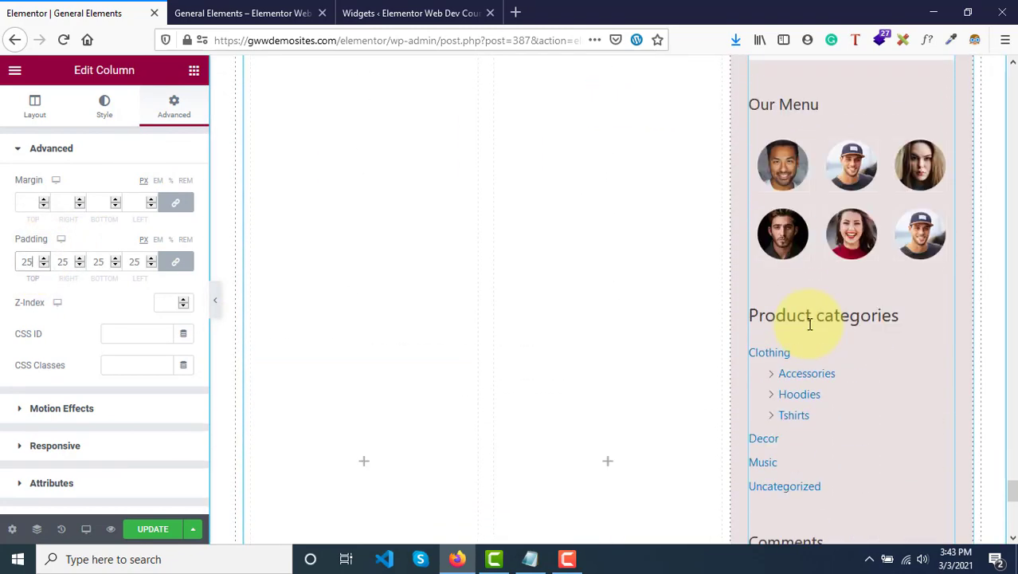
# Move the pink sidebar column into the leftmost slot of the row, then reload the live preview
pyautogui.moveTo(739, 163); pyautogui.dragTo(473, 279)
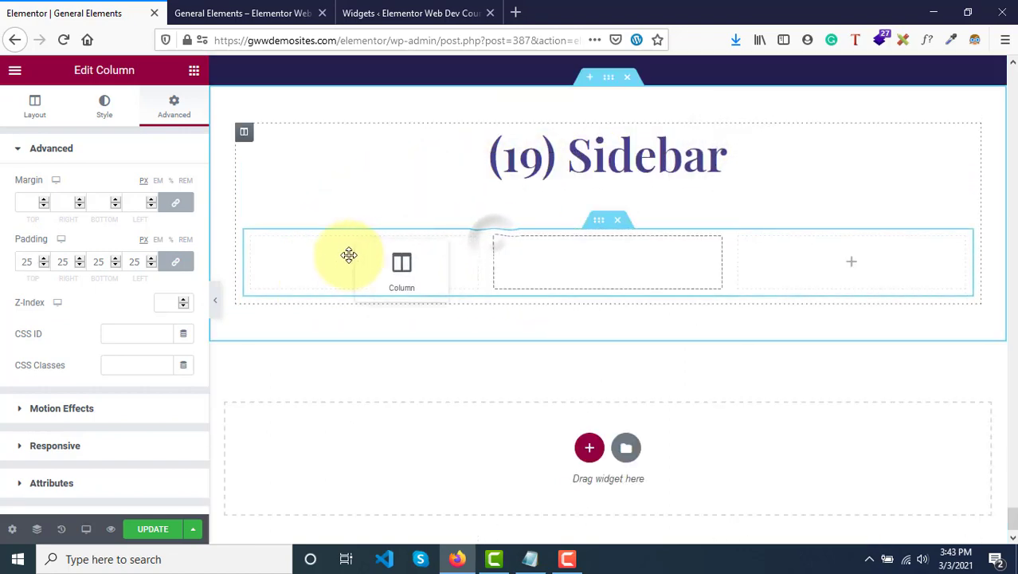
pyautogui.moveTo(334, 258); pyautogui.dragTo(255, 244)
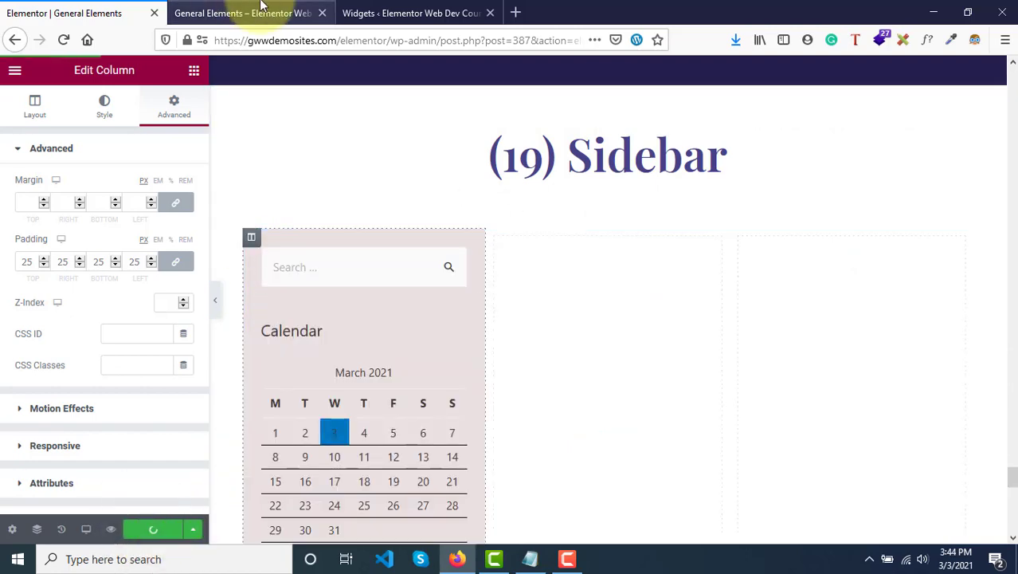
pyautogui.click(247, 13)
pyautogui.press('F5')
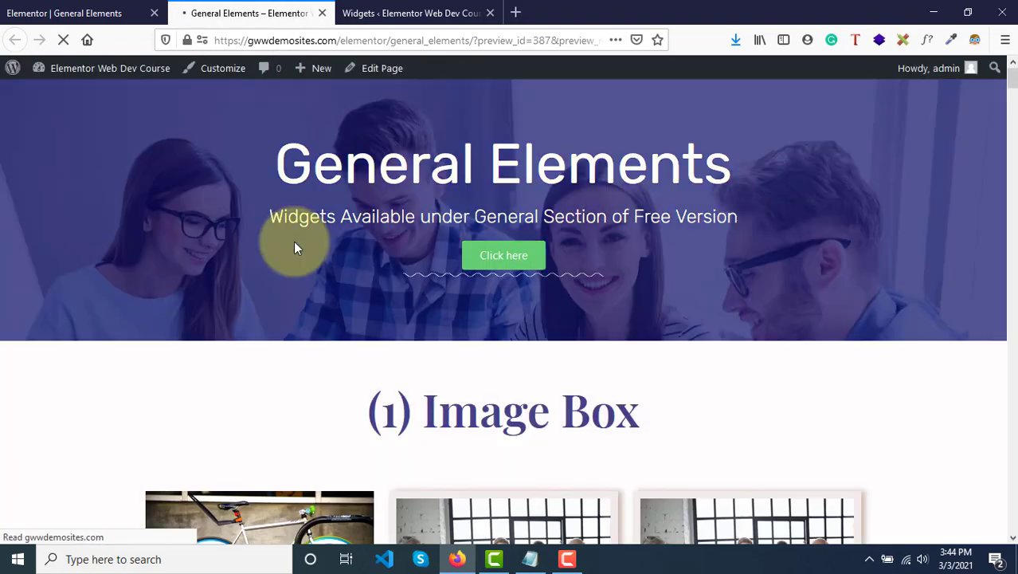
# Scroll the live page to inspect the pale pink sidebar column with Search and Calendar
pyautogui.scroll(-20, 294, 241)
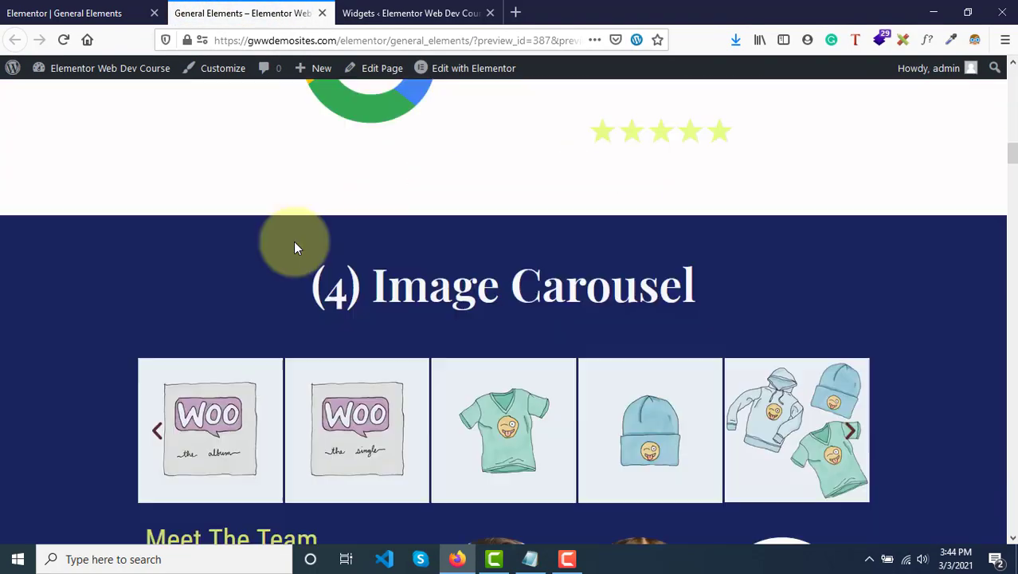
pyautogui.scroll(-1, 389, 188)
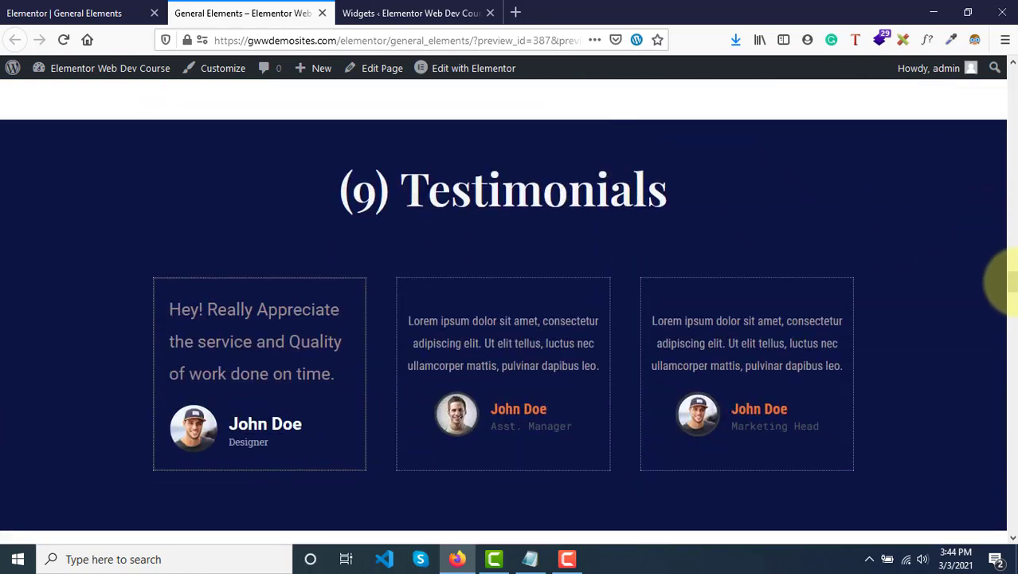
pyautogui.moveTo(1010, 280); pyautogui.dragTo(1005, 526)
pyautogui.scroll(-1, 1006, 526)
pyautogui.scroll(5, 244, 323)
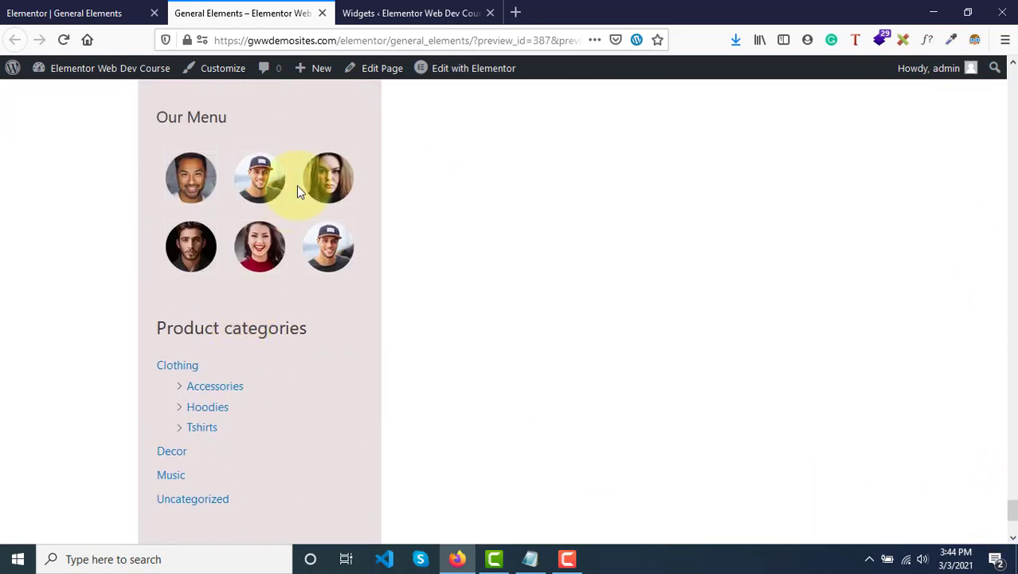
pyautogui.scroll(2, 236, 173)
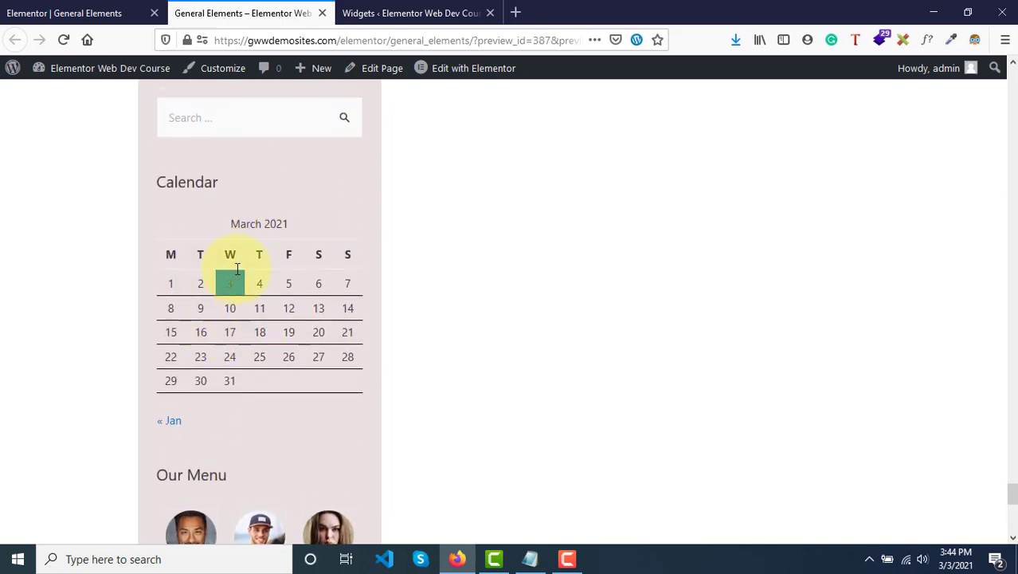
pyautogui.scroll(3, 272, 226)
pyautogui.scroll(-2, 271, 227)
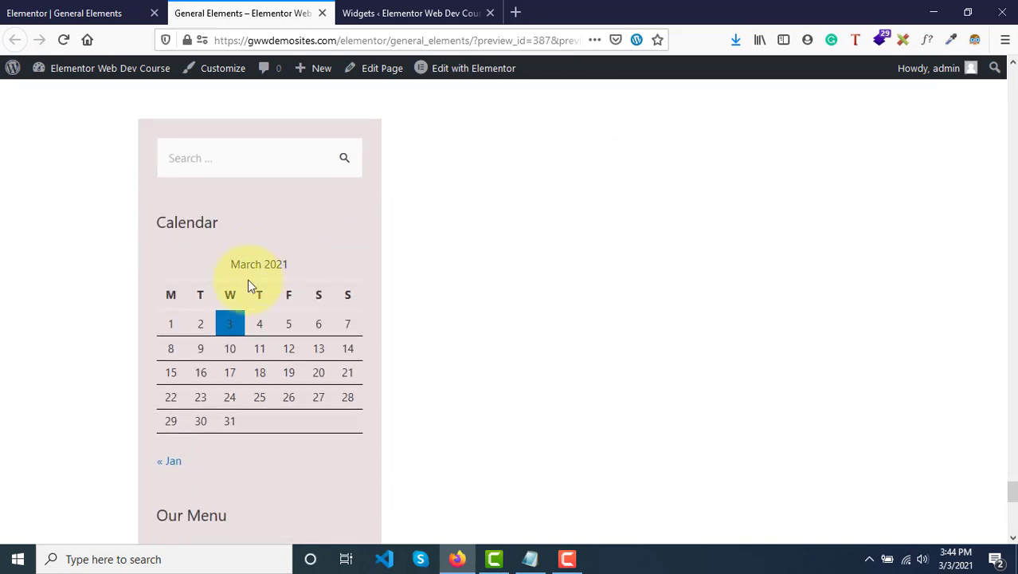
# Move the Calendar widget below Recent Comments in Main Sidebar and reload the preview
pyautogui.click(410, 13)
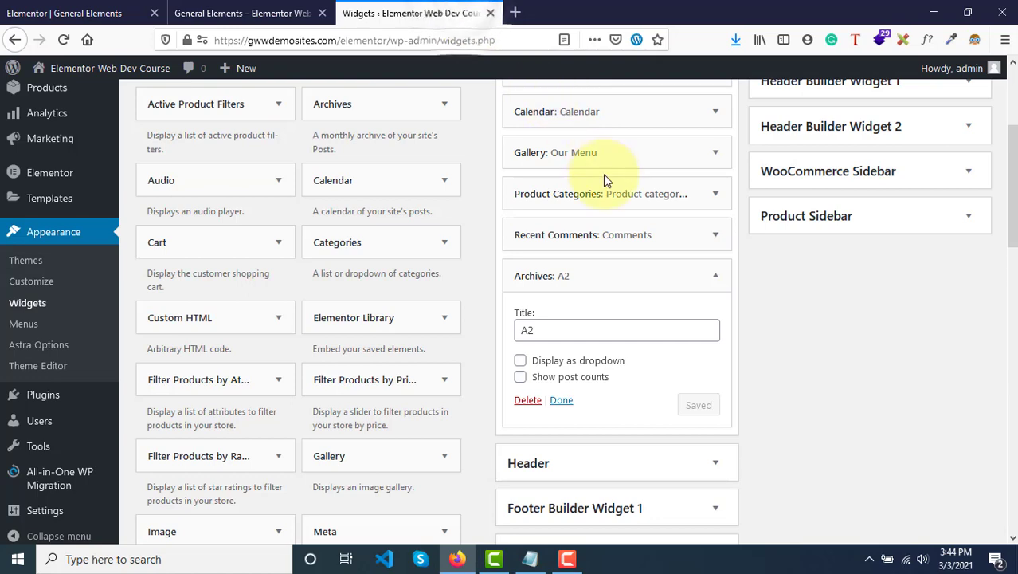
pyautogui.scroll(1, 631, 196)
pyautogui.moveTo(632, 252); pyautogui.dragTo(625, 346)
pyautogui.click(666, 368)
pyautogui.click(190, 8)
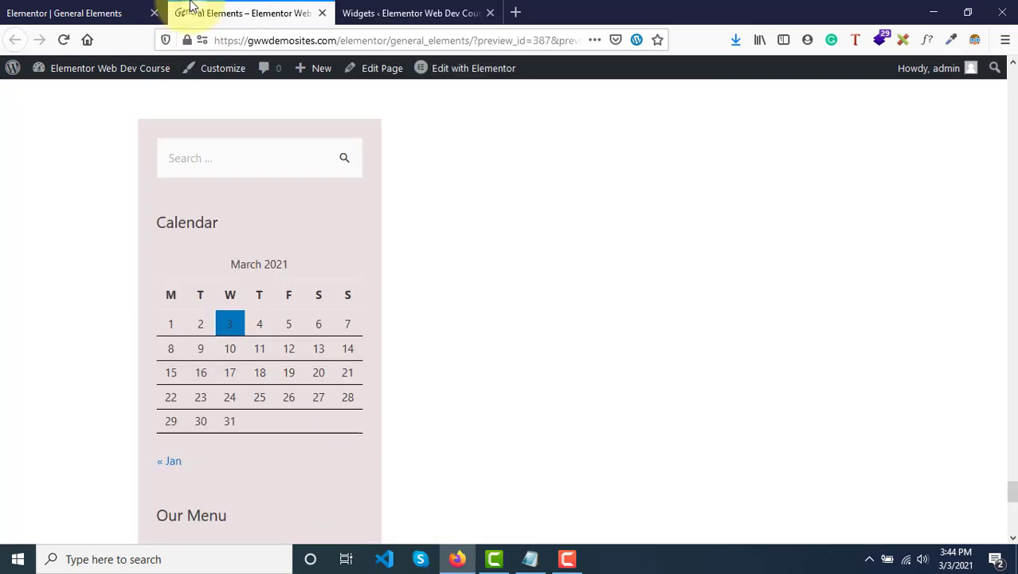
pyautogui.click(71, 37)
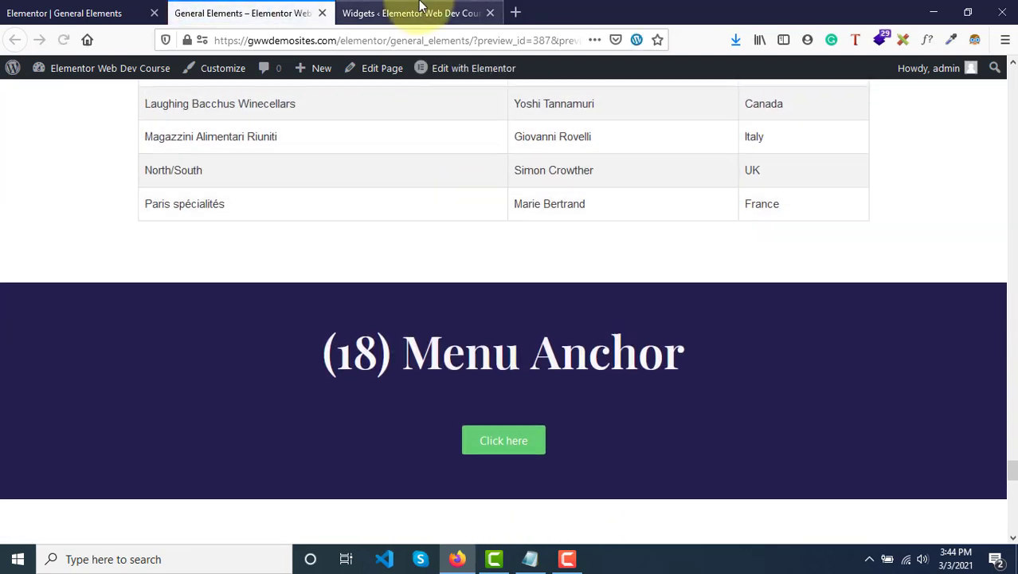
# Go back to the Elementor editor for the page
pyautogui.click(408, 13)
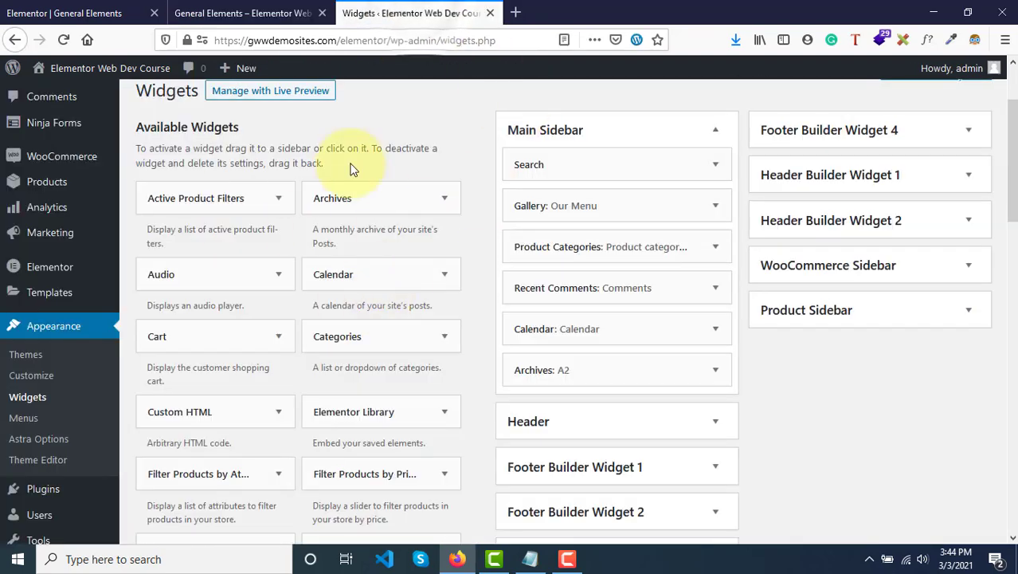
pyautogui.scroll(2, 301, 231)
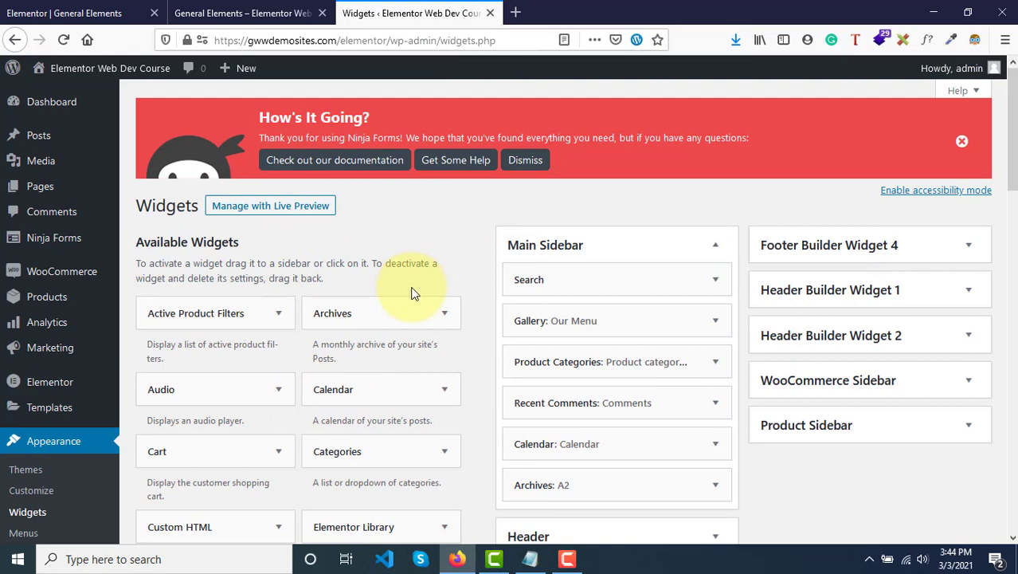
pyautogui.click(100, 8)
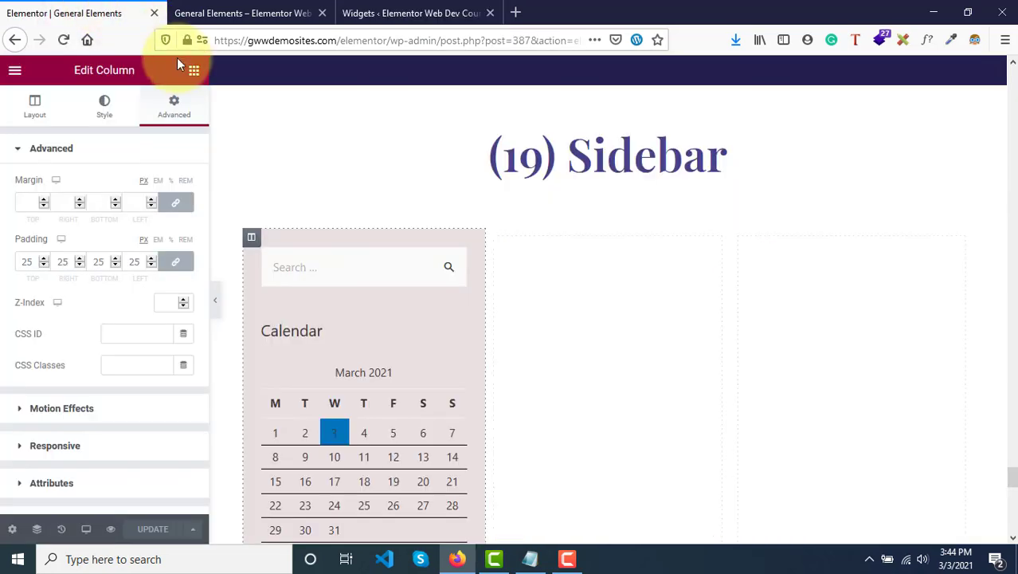
# Bring up the Elements widget list and browse to the Sidebar widget
pyautogui.click(193, 74)
pyautogui.scroll(-8, 45, 415)
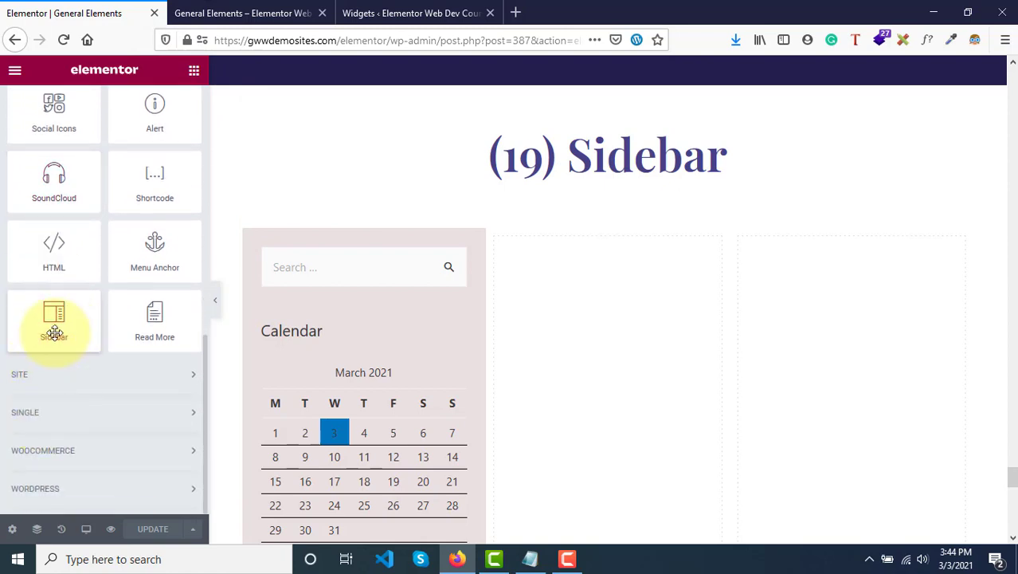
pyautogui.scroll(10, 54, 333)
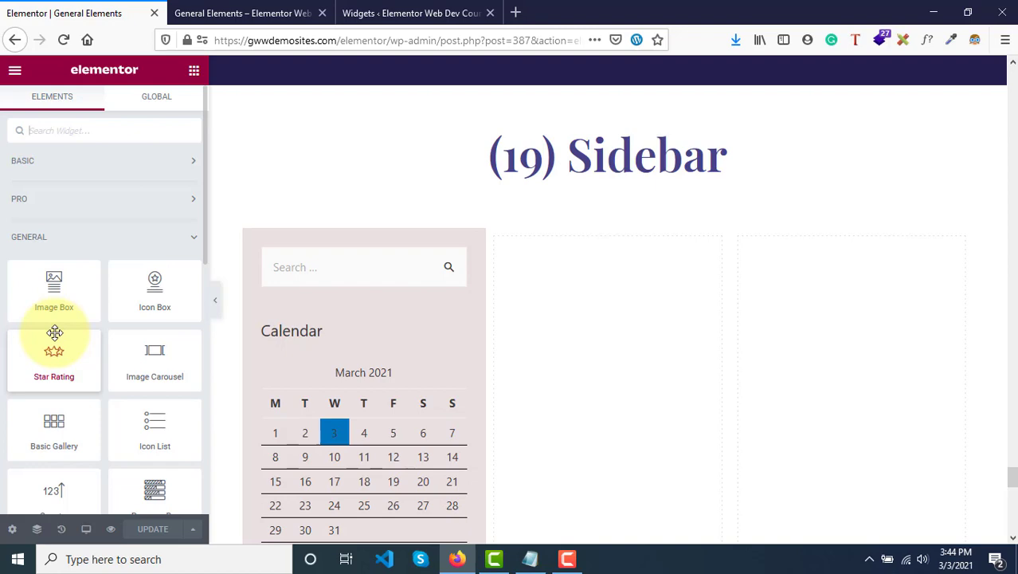
# Check the preview's sidebar order: Search, Our Menu gallery, then Product categories
pyautogui.click(303, 12)
pyautogui.scroll(-5, 484, 264)
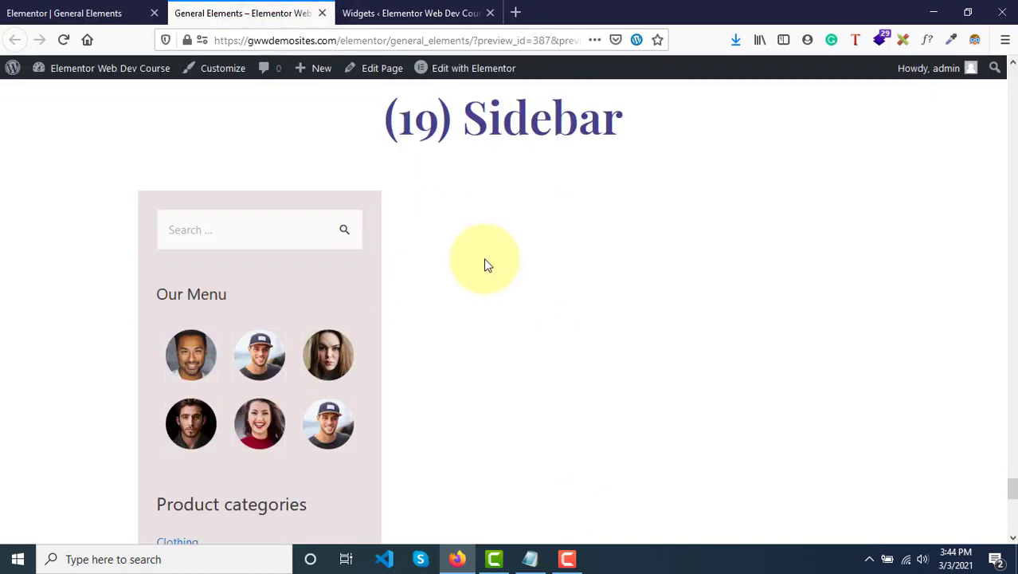
pyautogui.scroll(-5, 486, 263)
pyautogui.scroll(7, 486, 263)
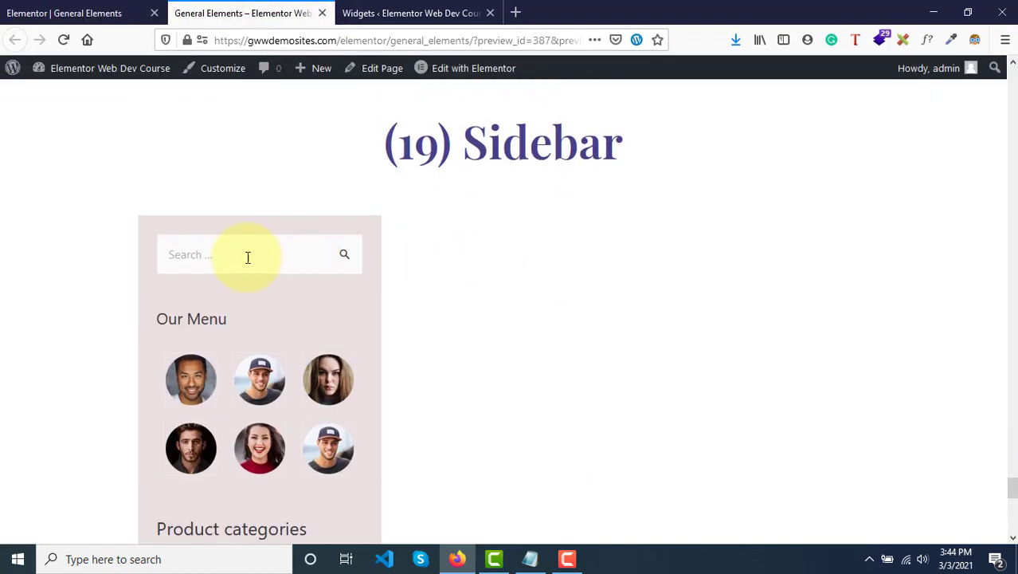
# Drag the pink sidebar column into the rightmost slot and save the page with UPDATE
pyautogui.click(92, 9)
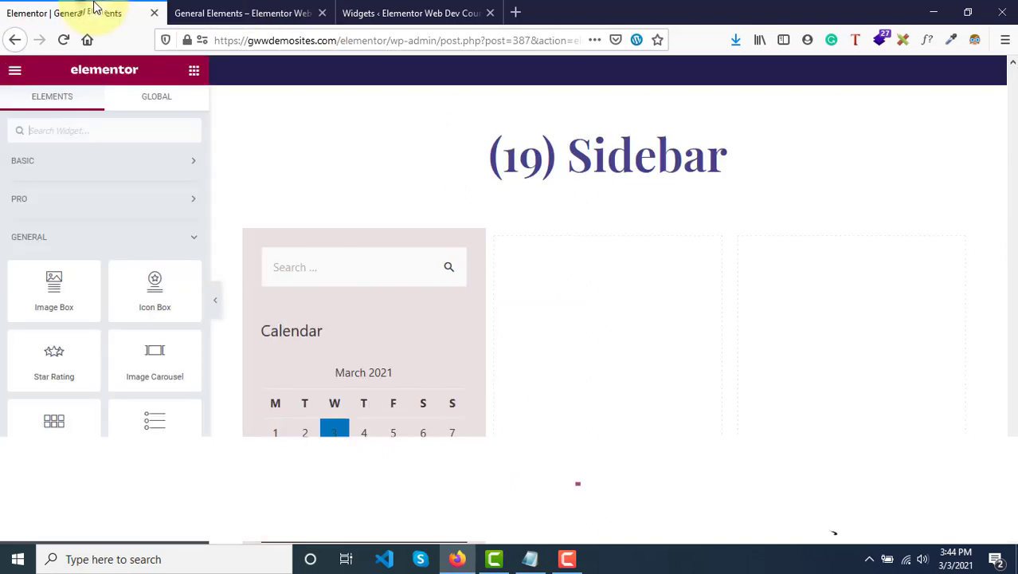
pyautogui.moveTo(250, 236); pyautogui.dragTo(782, 249)
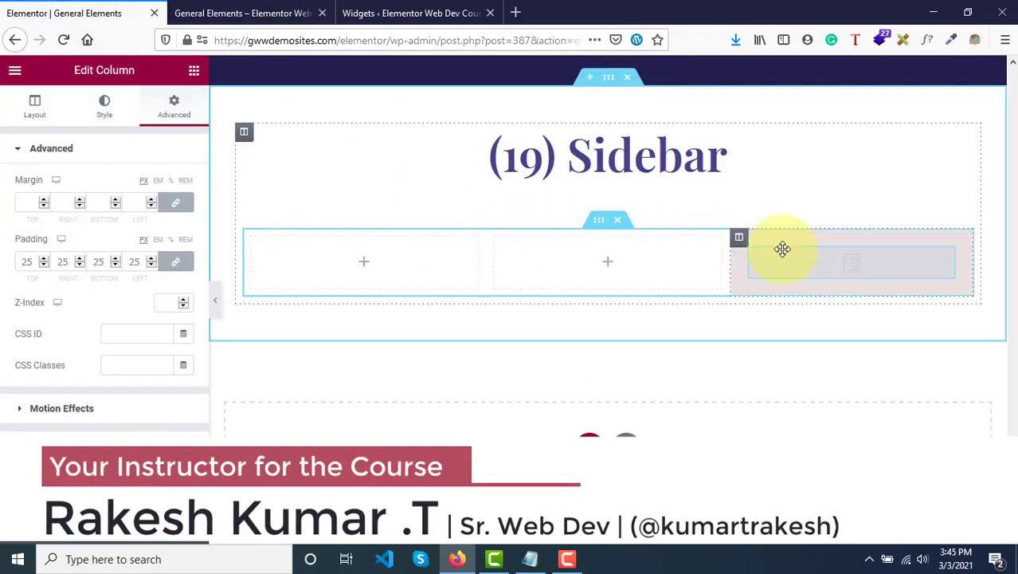
pyautogui.scroll(-5, 782, 249)
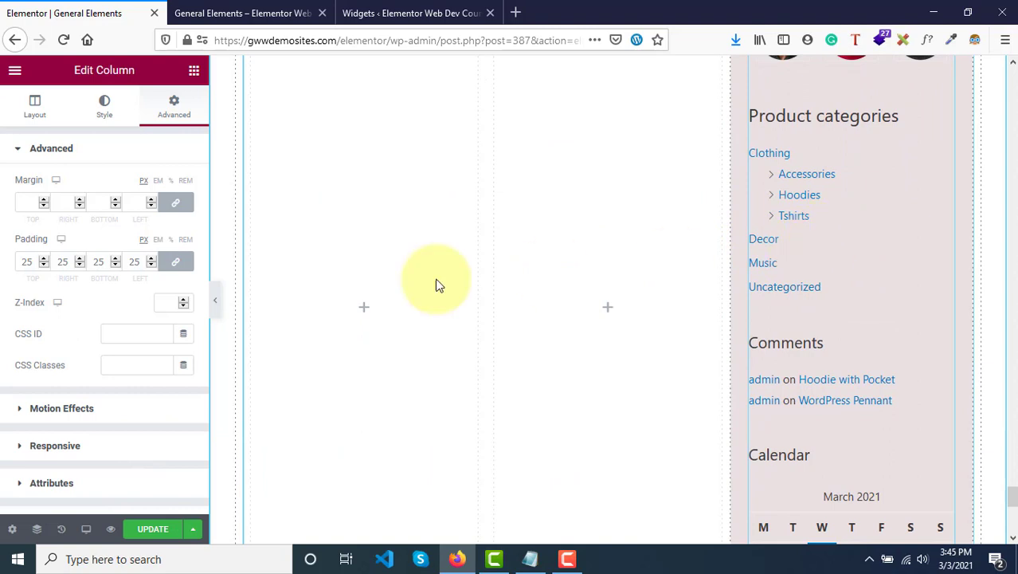
pyautogui.scroll(3, 819, 239)
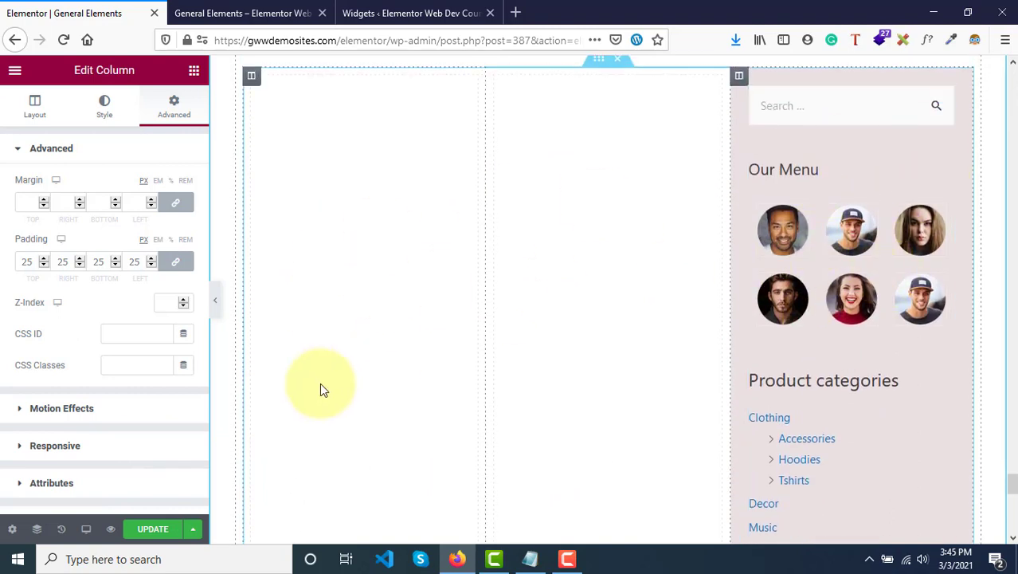
pyautogui.click(147, 531)
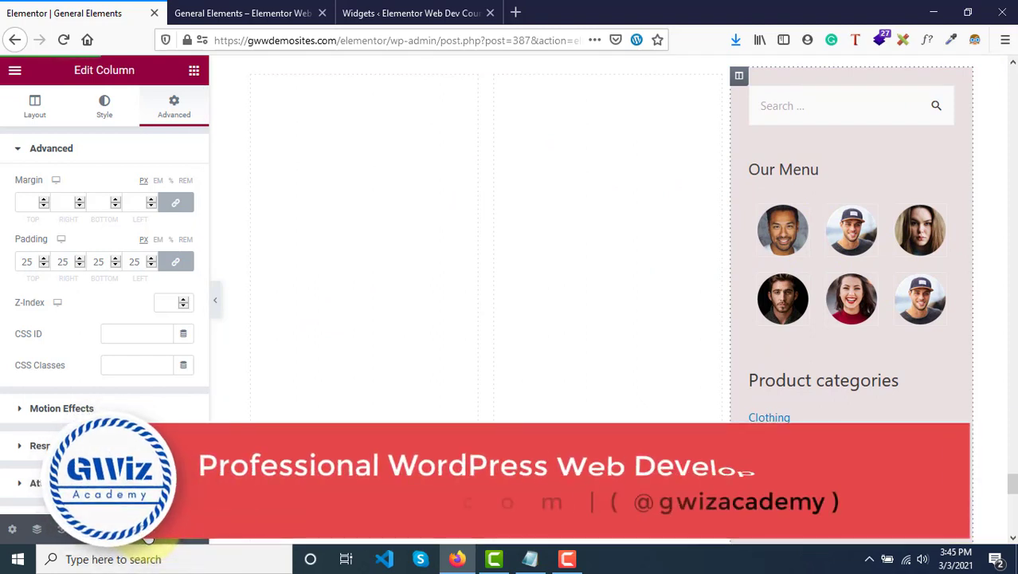
pyautogui.click(280, 12)
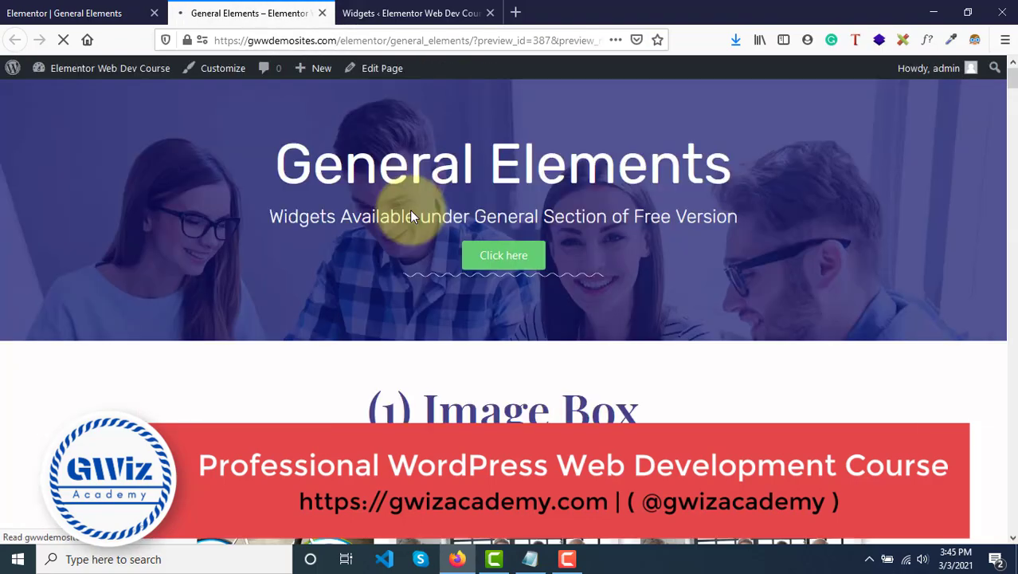
# Scroll the reloaded page down to the (19) Sidebar section, where the pink sidebar now sits on the right
pyautogui.scroll(-15, 412, 215)
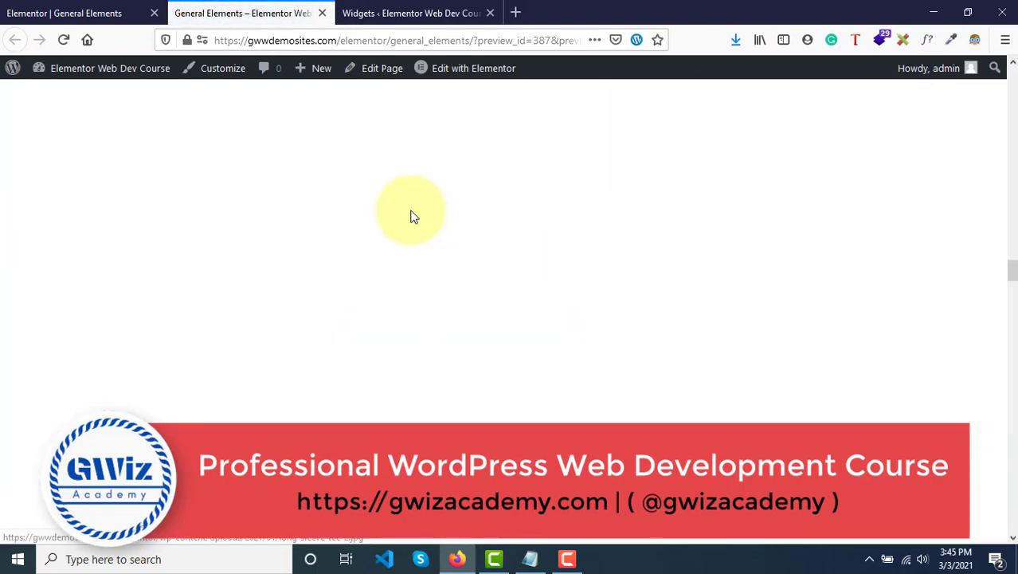
pyautogui.scroll(-20, 412, 215)
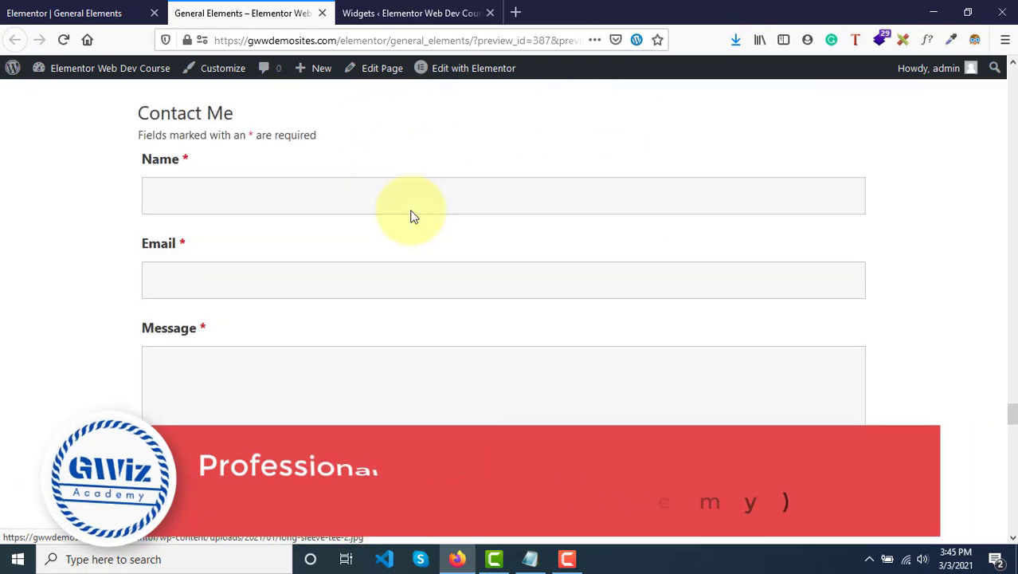
pyautogui.scroll(-20, 411, 215)
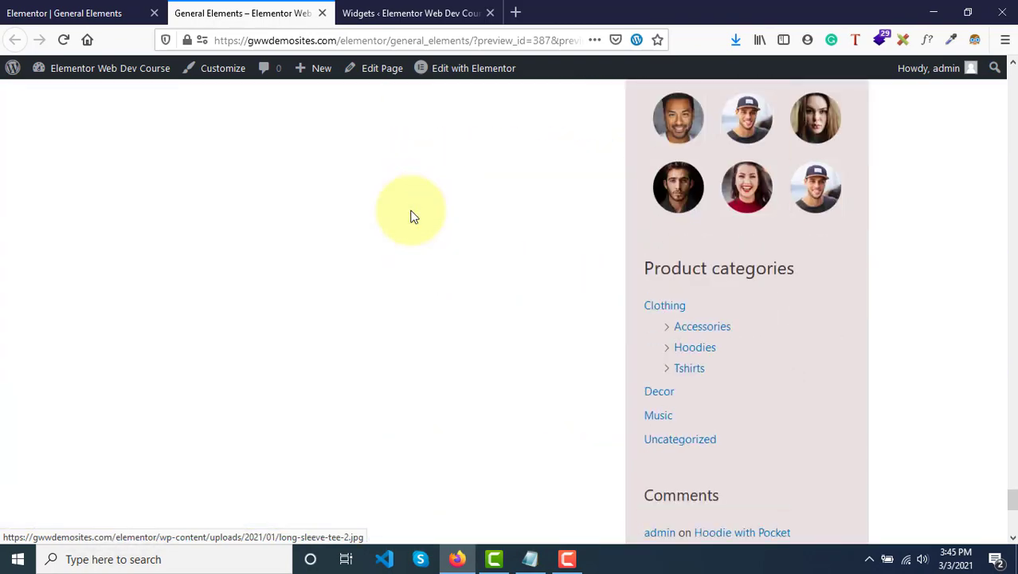
pyautogui.scroll(-2, 412, 215)
pyautogui.scroll(8, 412, 215)
pyautogui.scroll(-5, 411, 215)
pyautogui.scroll(-5, 412, 216)
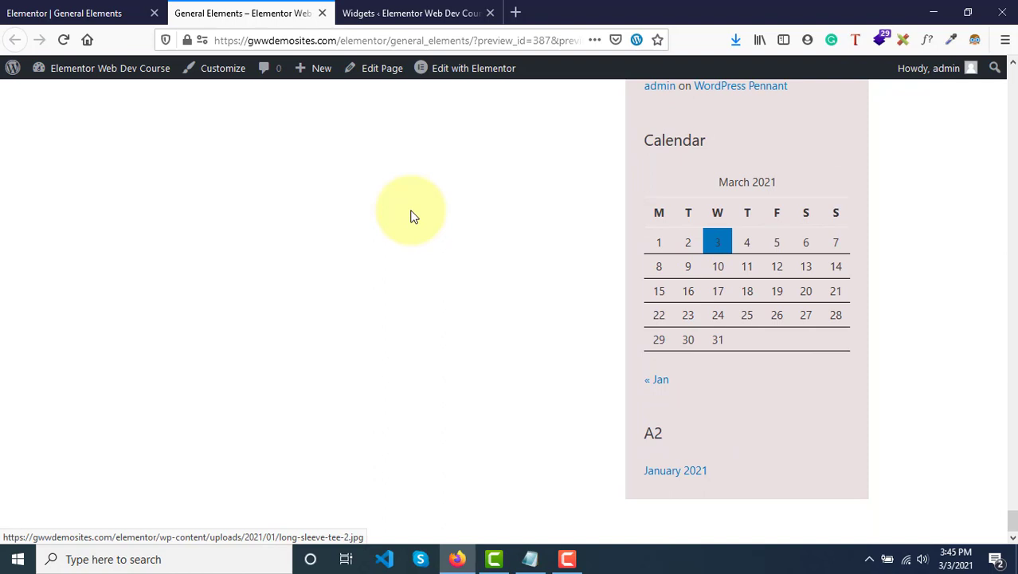
pyautogui.scroll(8, 412, 215)
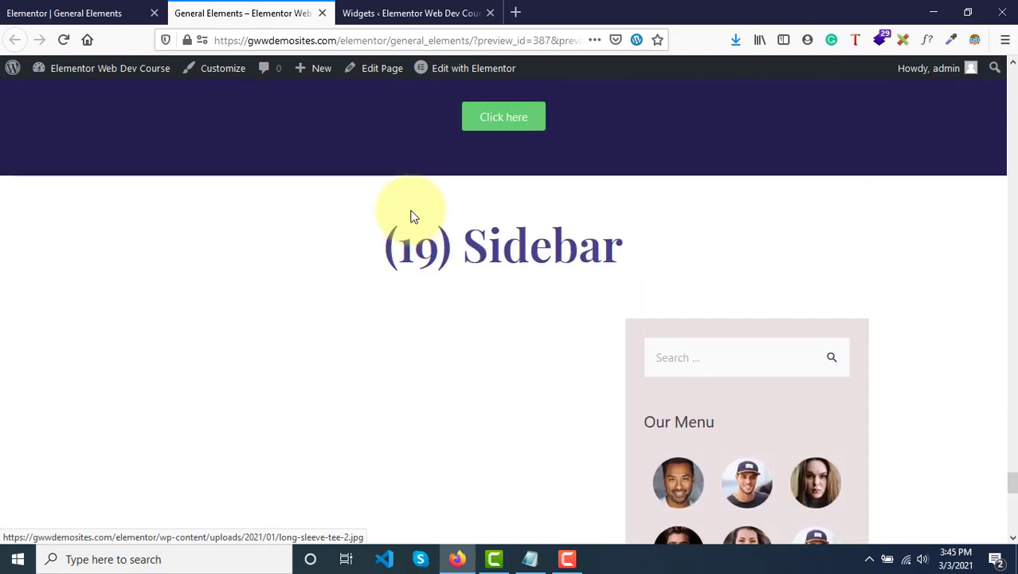